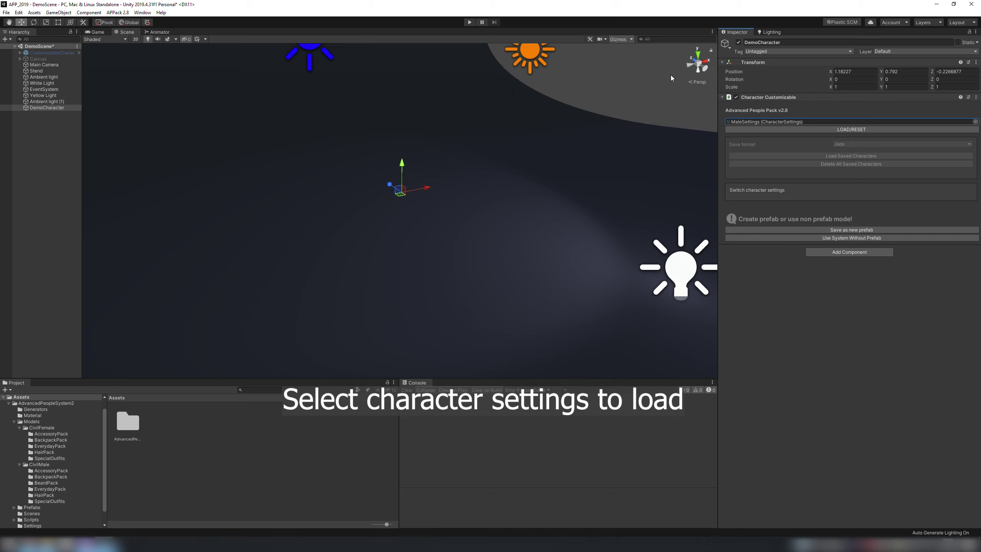
# - Load the MaleSettings meshes into DemoCharacter, move it to Y 0.353, Z -1.348 and rotate it to -192.917 around Y
pyautogui.click(826, 130)
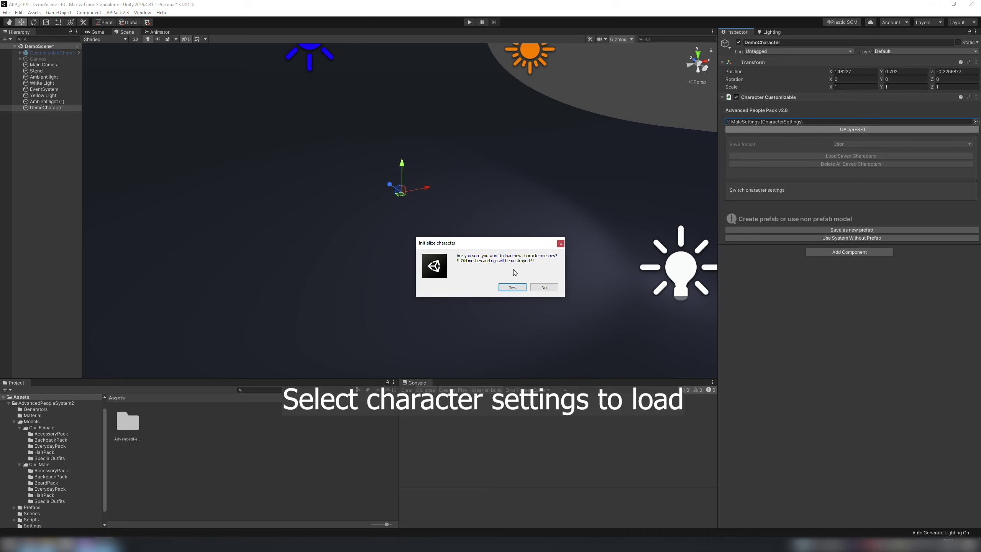
pyautogui.click(512, 292)
pyautogui.keyDown('alt'); pyautogui.moveTo(390, 216); pyautogui.dragTo(655, 244); pyautogui.keyUp('alt')
pyautogui.keyDown('alt'); pyautogui.moveTo(580, 223); pyautogui.dragTo(426, 185); pyautogui.keyUp('alt')
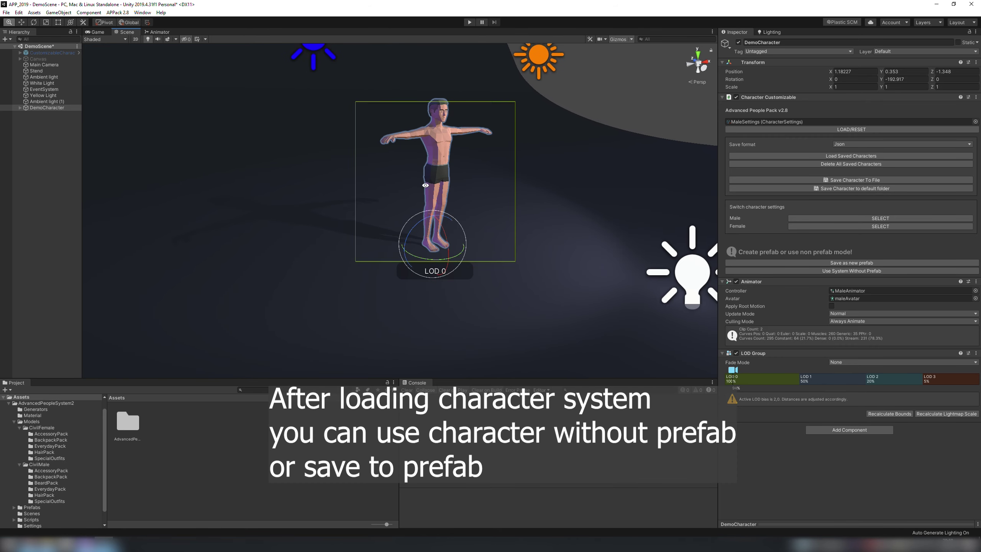
pyautogui.moveTo(426, 185); pyautogui.dragTo(458, 191, button='middle')
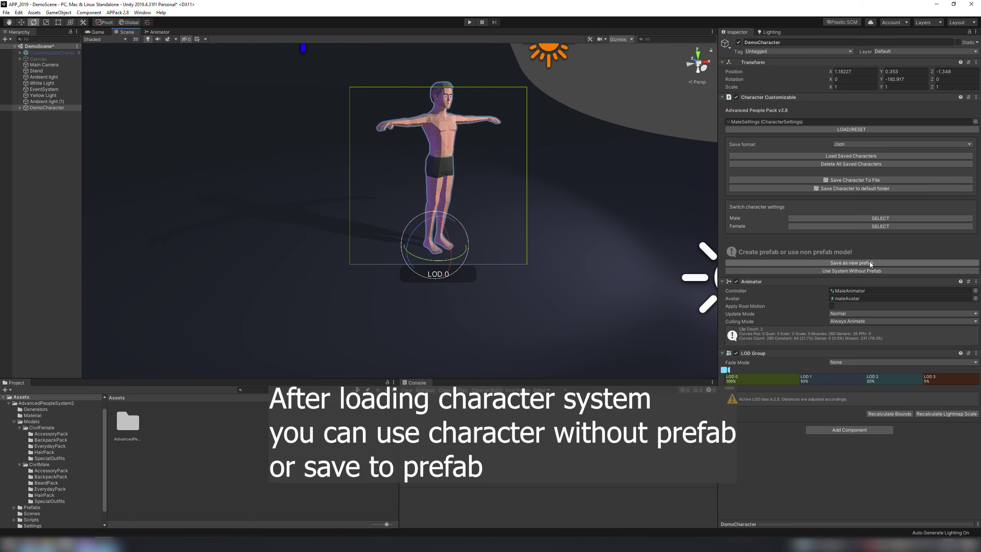
# - Save DemoCharacter as a new prefab in the AdvancedPeopleSystem2 folder and locate the prefab asset in the project
pyautogui.click(847, 264)
pyautogui.doubleClick(294, 155)
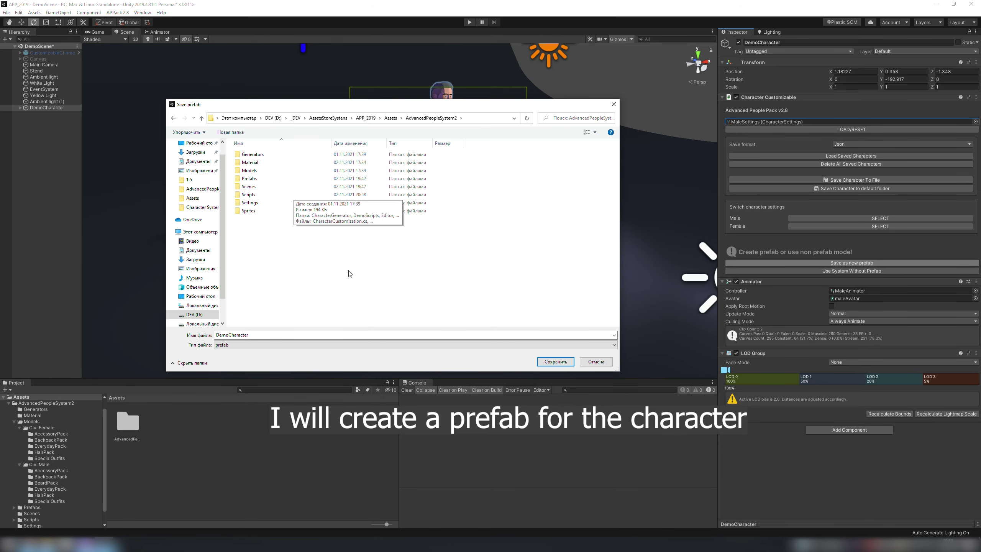
pyautogui.click(556, 362)
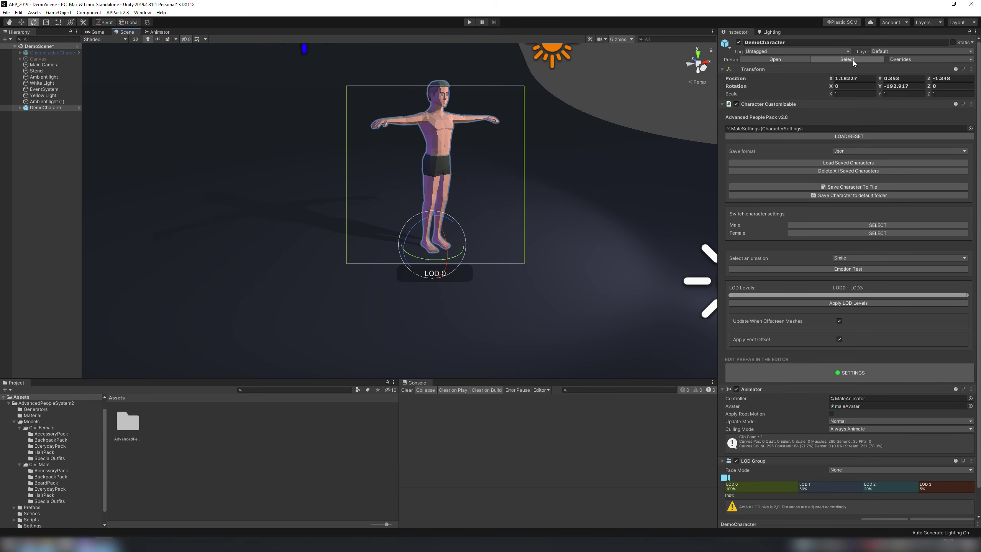
pyautogui.click(851, 60)
pyautogui.keyDown('alt'); pyautogui.moveTo(356, 310); pyautogui.dragTo(405, 226); pyautogui.keyUp('alt')
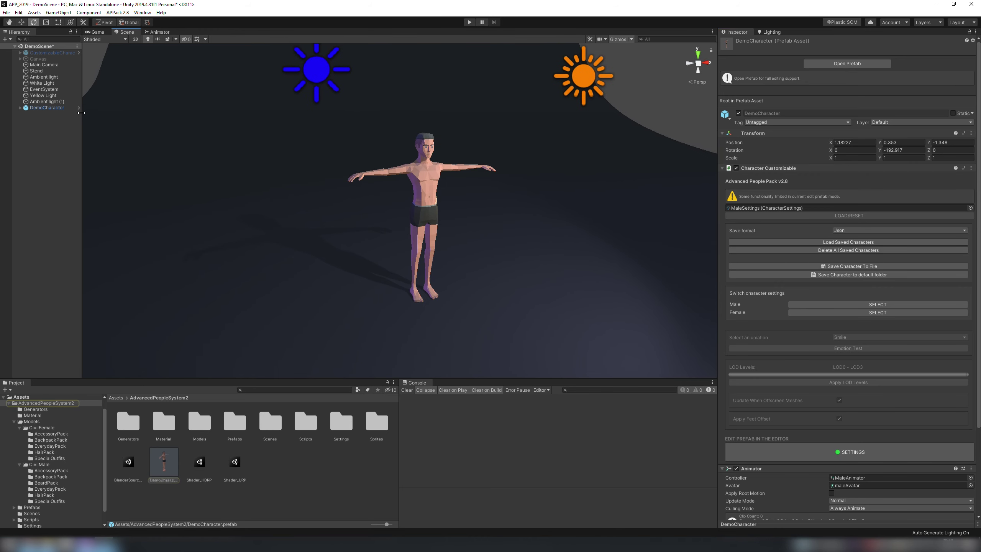
# - Reduce the scene DemoCharacter's LOD levels to LOD0 - LOD0 only, apply them and check its child meshes in the hierarchy
pyautogui.doubleClick(57, 110)
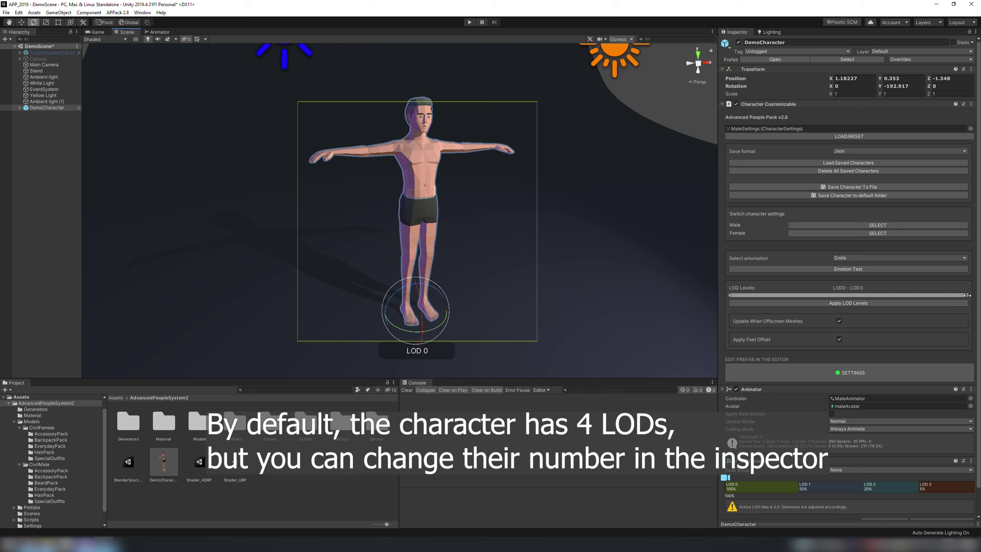
pyautogui.click(20, 108)
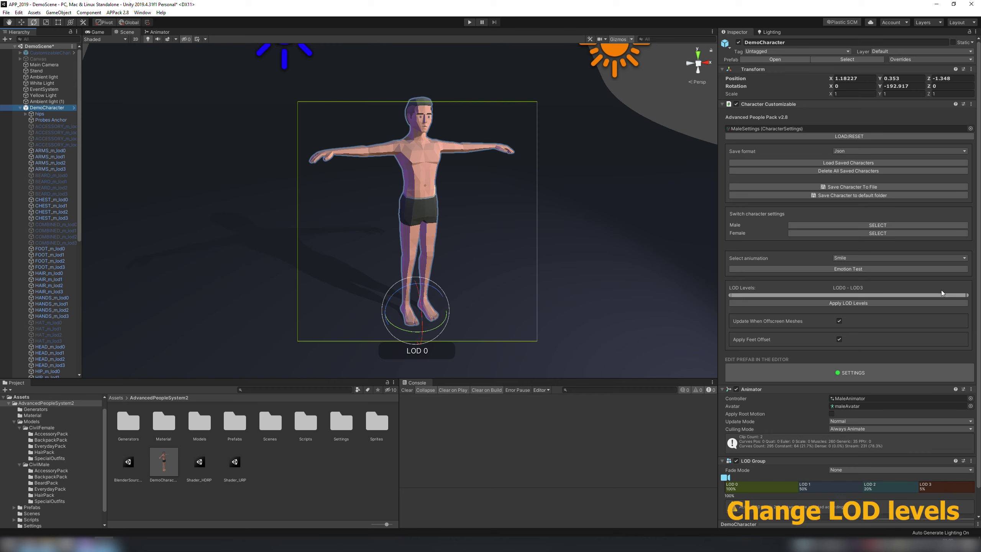
pyautogui.click(760, 304)
pyautogui.click(513, 290)
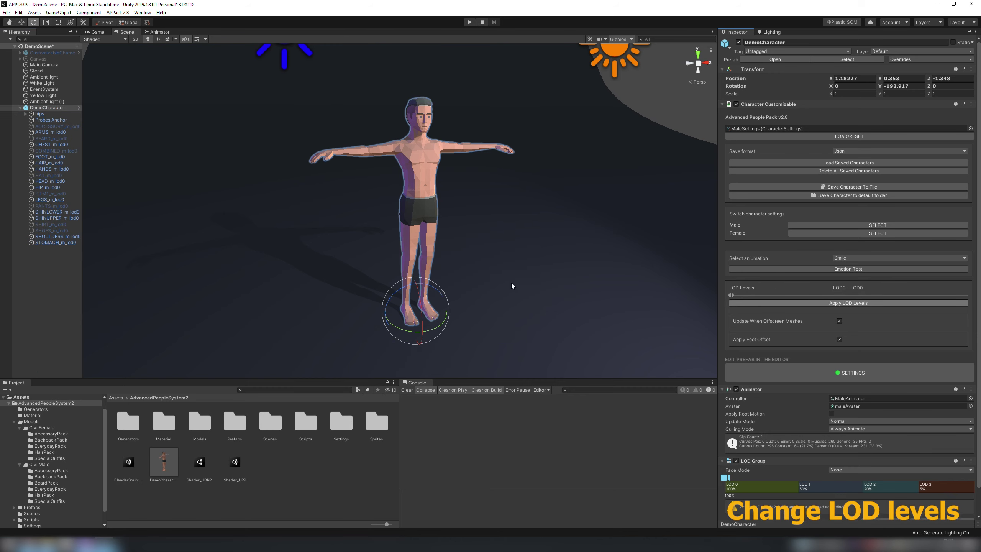
pyautogui.keyDown('alt'); pyautogui.moveTo(486, 256); pyautogui.dragTo(429, 194); pyautogui.keyUp('alt')
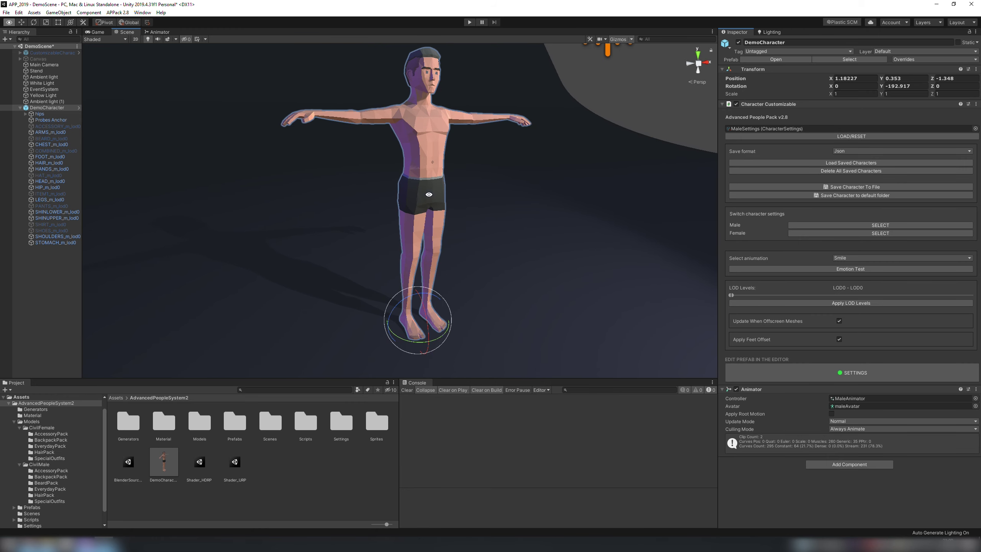
pyautogui.click(21, 107)
pyautogui.moveTo(410, 154); pyautogui.dragTo(402, 178, button='middle')
# - Open the in-editor prefab settings of DemoCharacter with its colour and clothing options
pyautogui.click(808, 372)
pyautogui.scroll(-10, 816, 309)
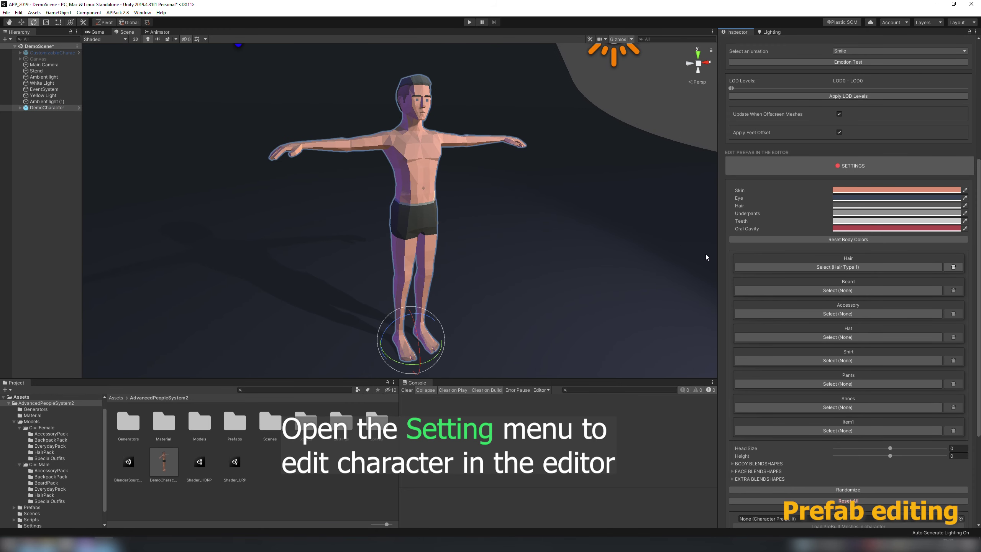
pyautogui.moveTo(467, 191); pyautogui.dragTo(491, 198, button='middle')
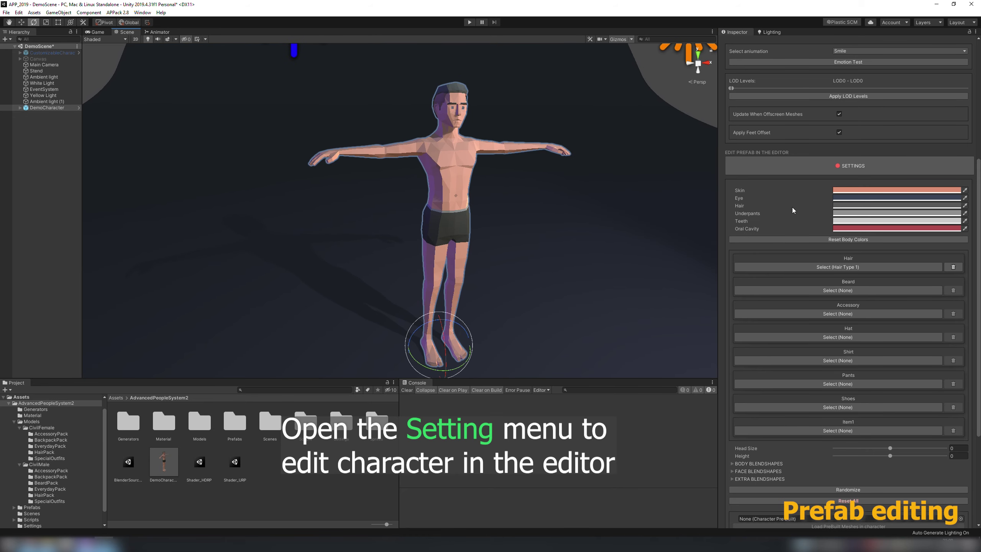
# - Try a deeper skin colour and white (FFFFFF) eyes on the character
pyautogui.click(841, 190)
pyautogui.moveTo(921, 354); pyautogui.dragTo(922, 352)
pyautogui.click(962, 299)
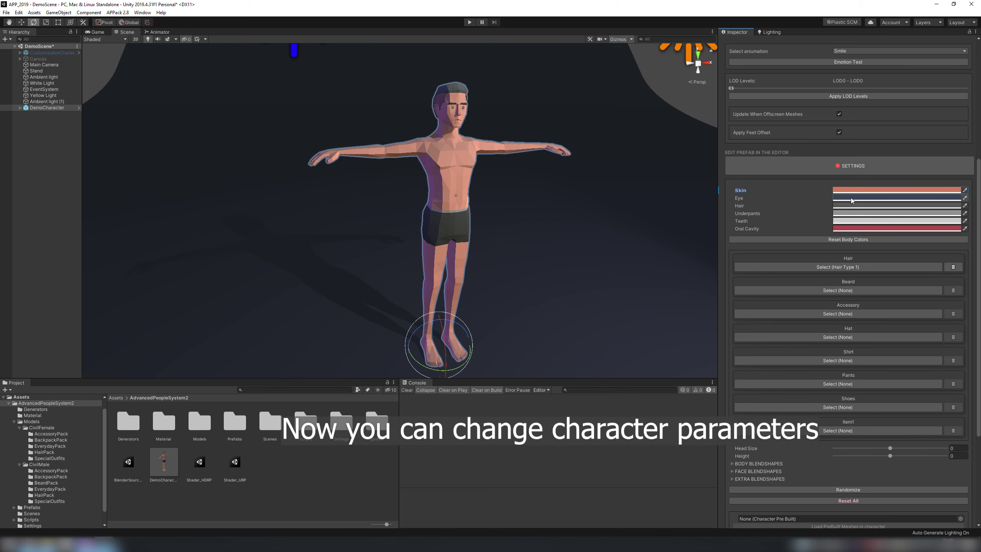
pyautogui.click(851, 198)
pyautogui.moveTo(924, 373); pyautogui.dragTo(898, 340)
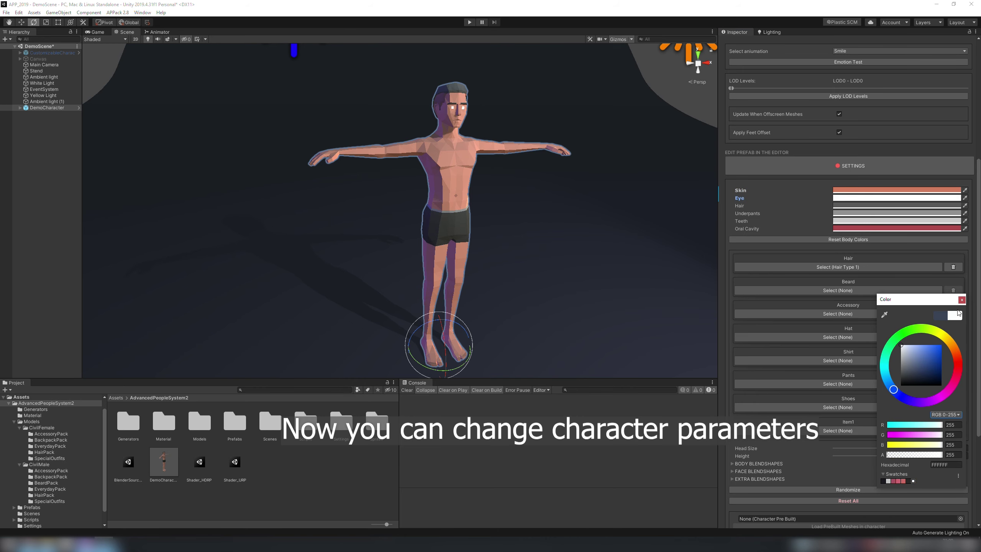
pyautogui.click(961, 300)
pyautogui.keyDown('alt'); pyautogui.moveTo(595, 181); pyautogui.dragTo(569, 189); pyautogui.keyUp('alt')
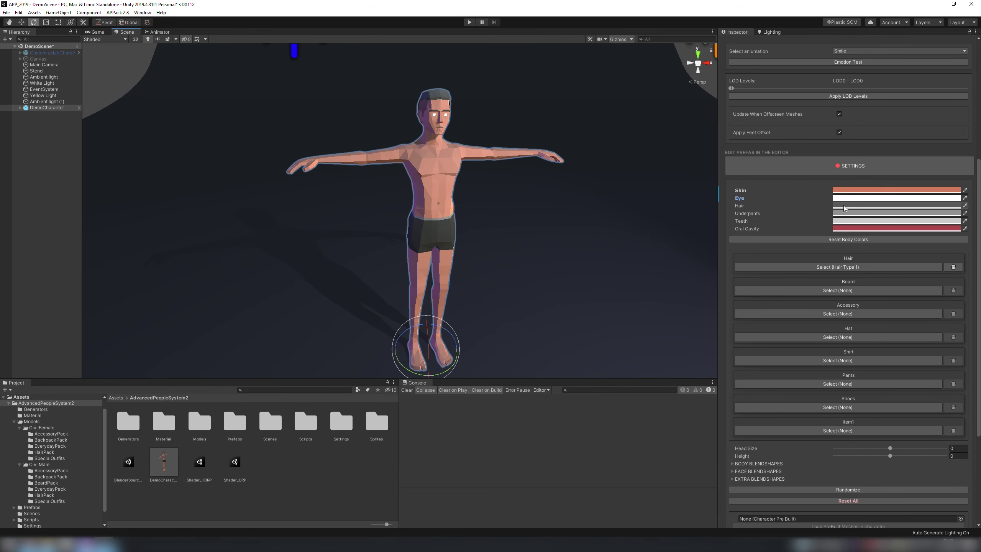
# - Try another hair colour on the character, then reset all of its body colours
pyautogui.click(844, 208)
pyautogui.moveTo(914, 365); pyautogui.dragTo(934, 317)
pyautogui.click(961, 300)
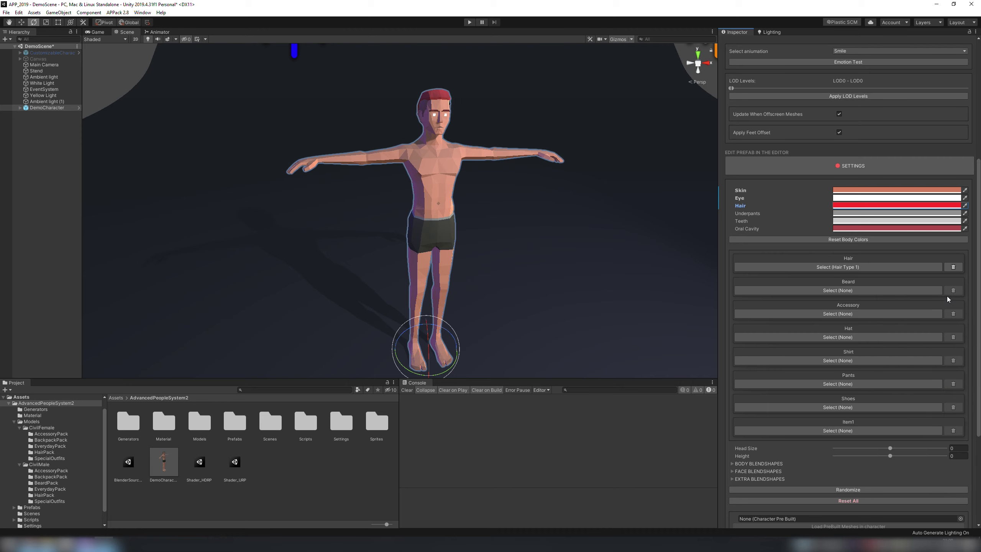
pyautogui.click(842, 239)
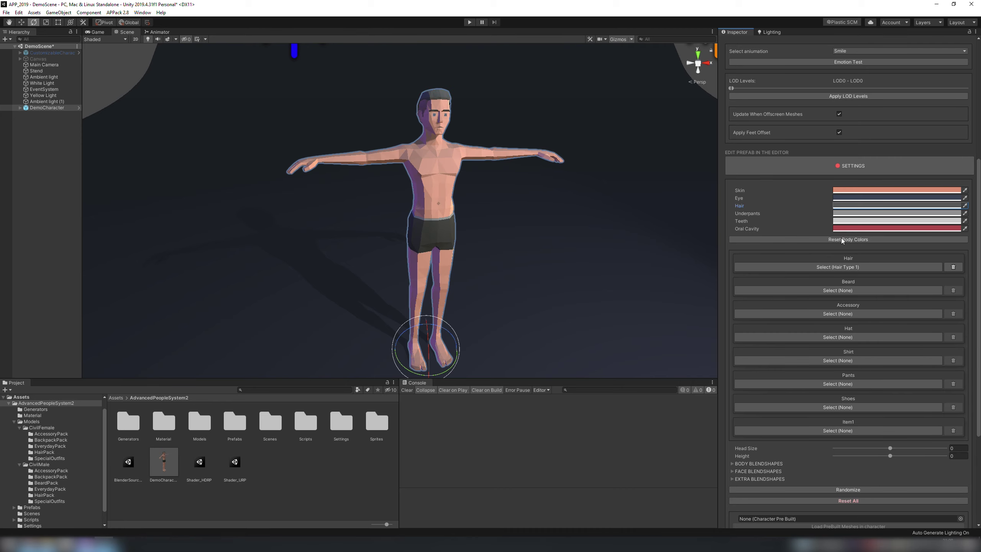
# - Give the character Hair Type 6 and Beard Type 5
pyautogui.click(850, 266)
pyautogui.click(877, 313)
pyautogui.click(862, 293)
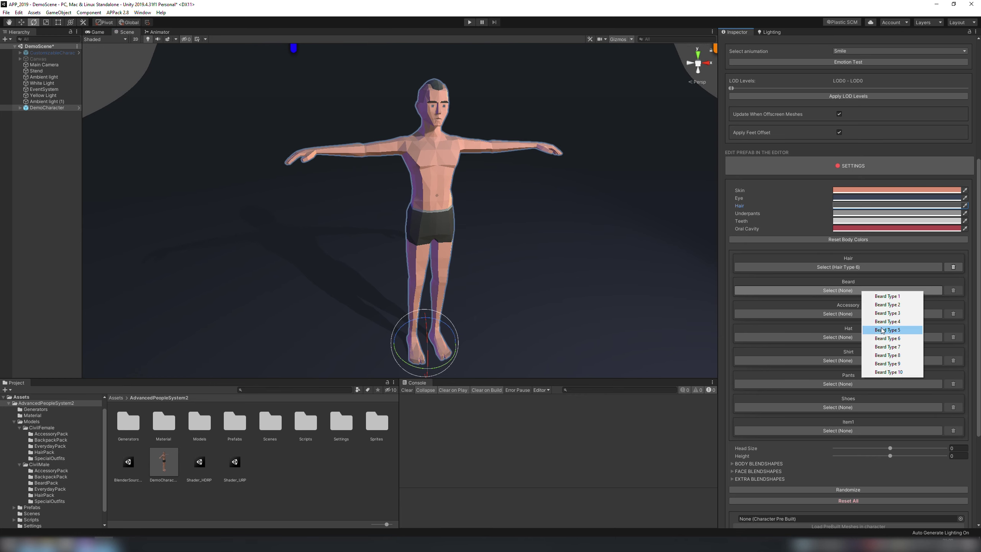
pyautogui.click(882, 329)
pyautogui.moveTo(585, 226)
pyautogui.keyDown('alt'); pyautogui.mouseDown()
pyautogui.moveTo(573, 226)
pyautogui.moveTo(581, 231)
pyautogui.mouseUp(); pyautogui.keyUp('alt')
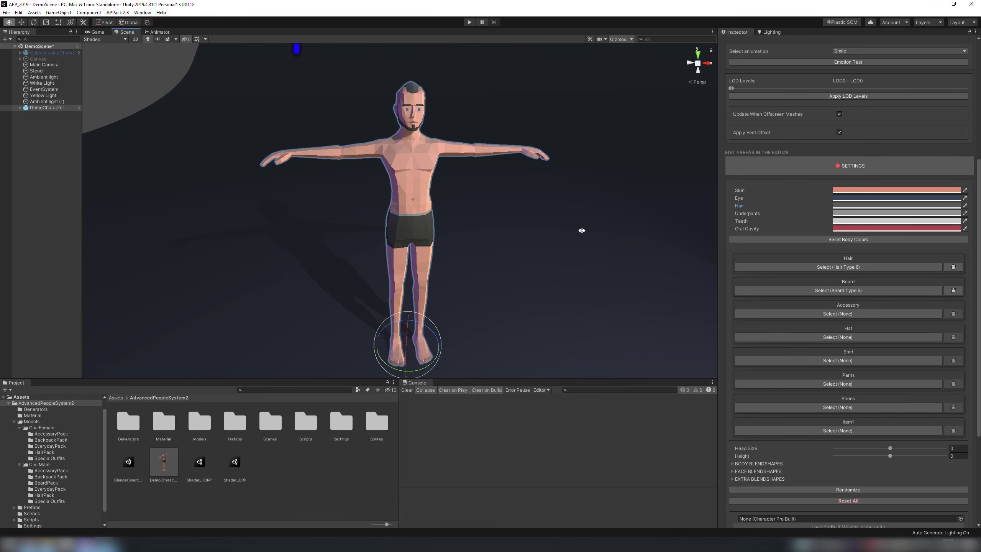
# - Add Accessory Type 1 and Police Hat 1 to the character
pyautogui.click(845, 315)
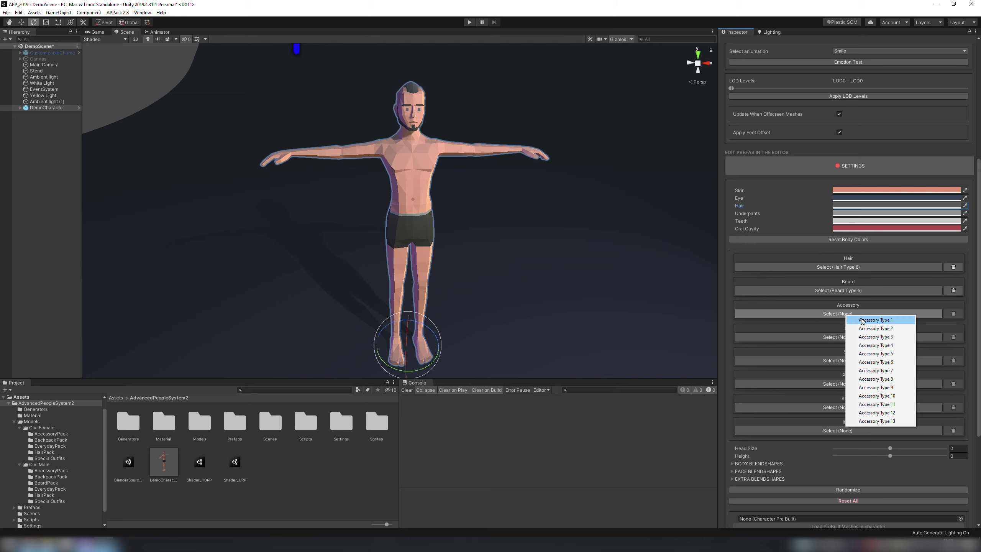
pyautogui.click(847, 320)
pyautogui.keyDown('alt'); pyautogui.moveTo(622, 246); pyautogui.dragTo(643, 245); pyautogui.keyUp('alt')
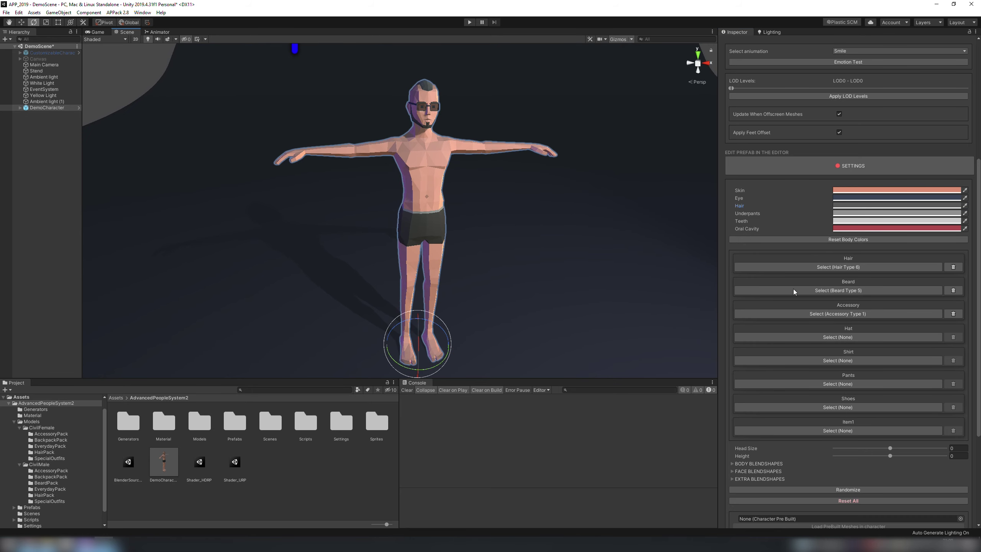
pyautogui.click(862, 335)
pyautogui.click(868, 341)
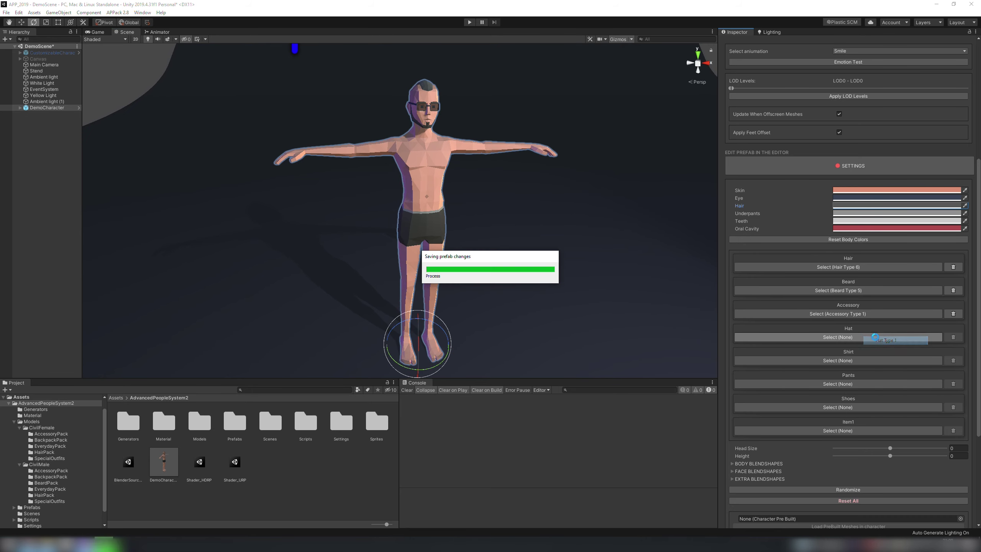
pyautogui.click(888, 368)
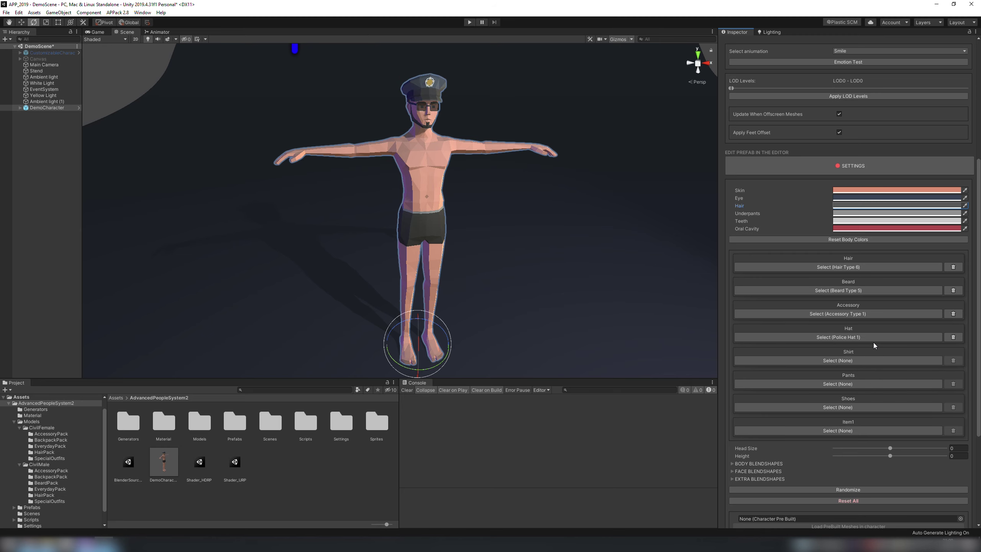
# - Try Shirt Type 1 and another everyday shirt on the character
pyautogui.click(855, 360)
pyautogui.click(857, 362)
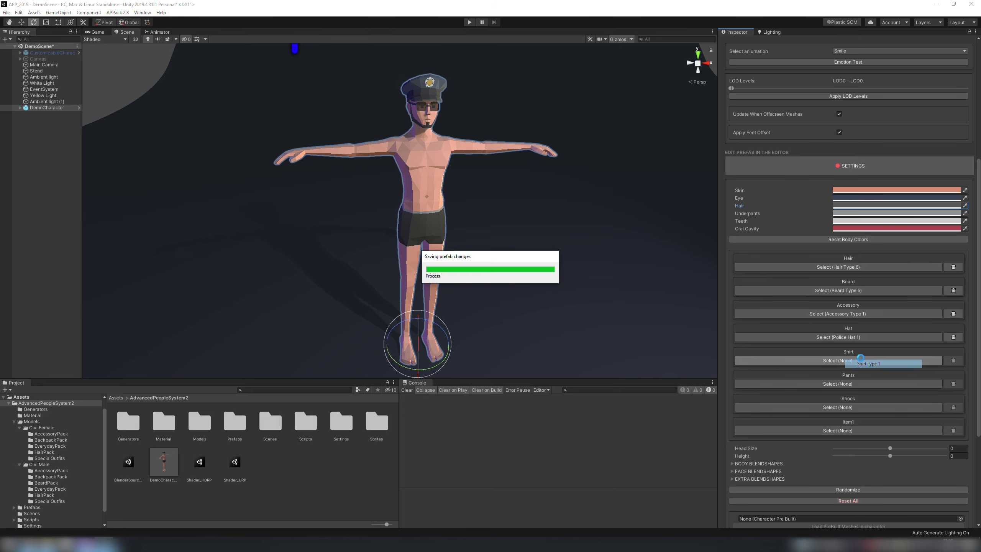
pyautogui.click(855, 359)
pyautogui.click(867, 378)
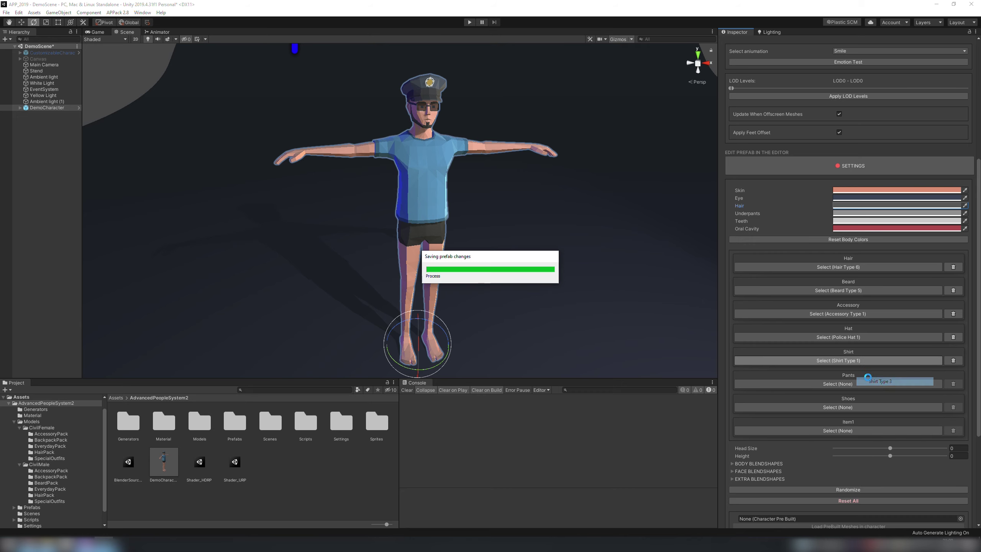
# - Set the character's shirt to Shirt Type 4
pyautogui.click(867, 360)
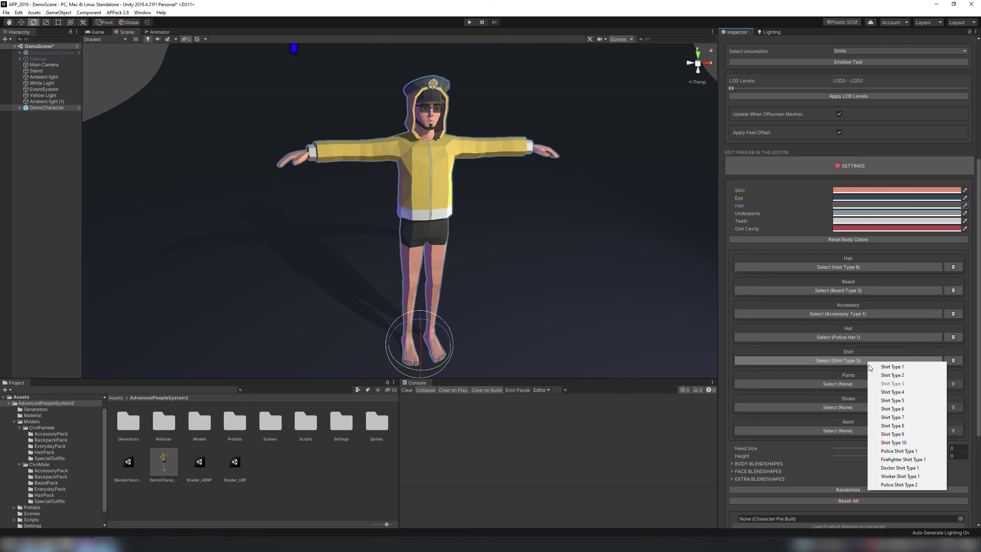
pyautogui.click(892, 392)
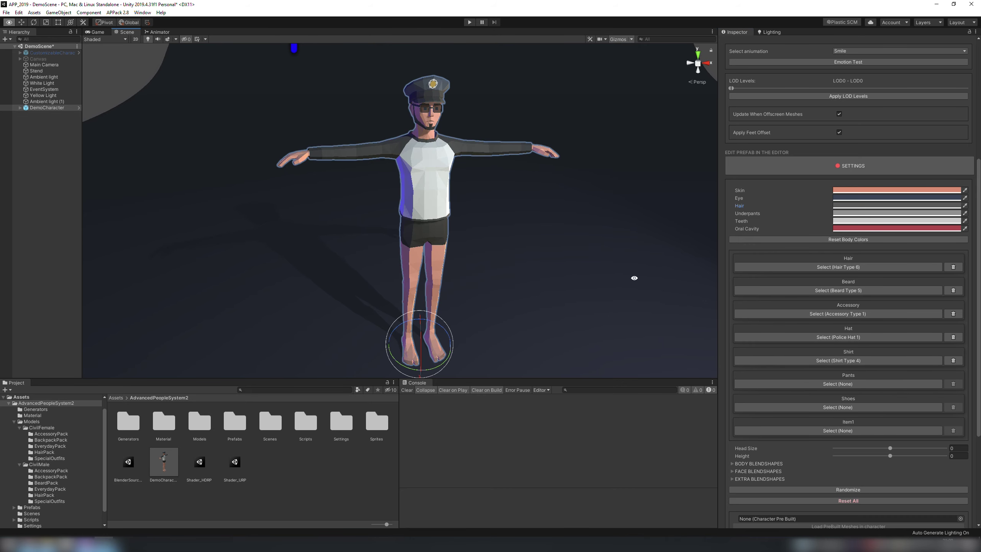
pyautogui.keyDown('alt'); pyautogui.moveTo(632, 278); pyautogui.dragTo(654, 278); pyautogui.keyUp('alt')
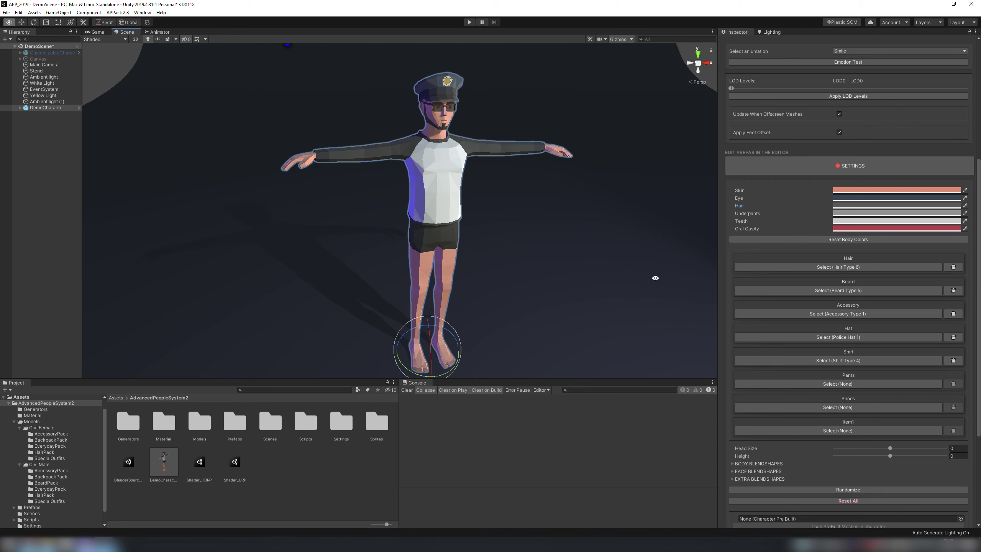
# - Dress the character in Pants Type 3, after trying Pants Type 1, and add Shoes Type 3
pyautogui.click(845, 383)
pyautogui.click(867, 386)
pyautogui.click(866, 384)
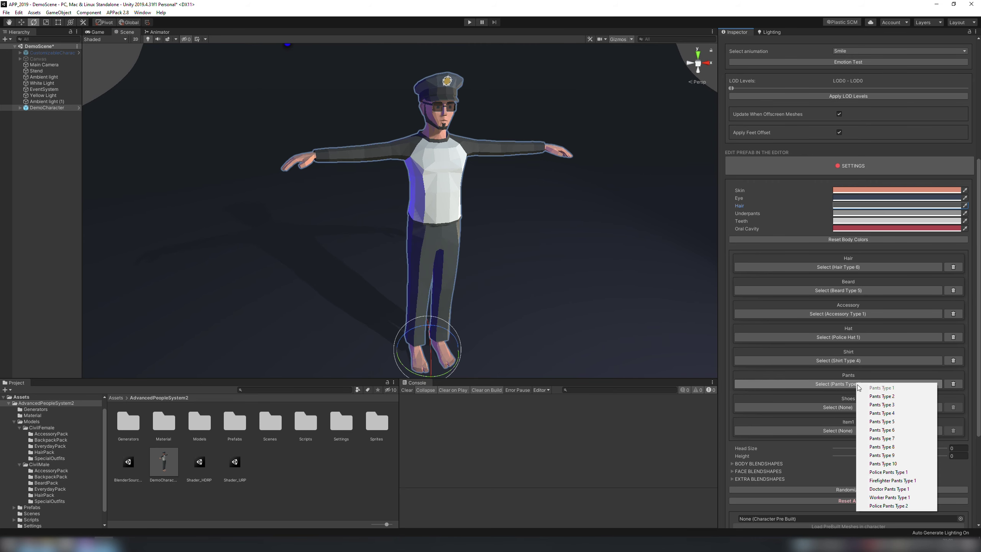
pyautogui.click(877, 404)
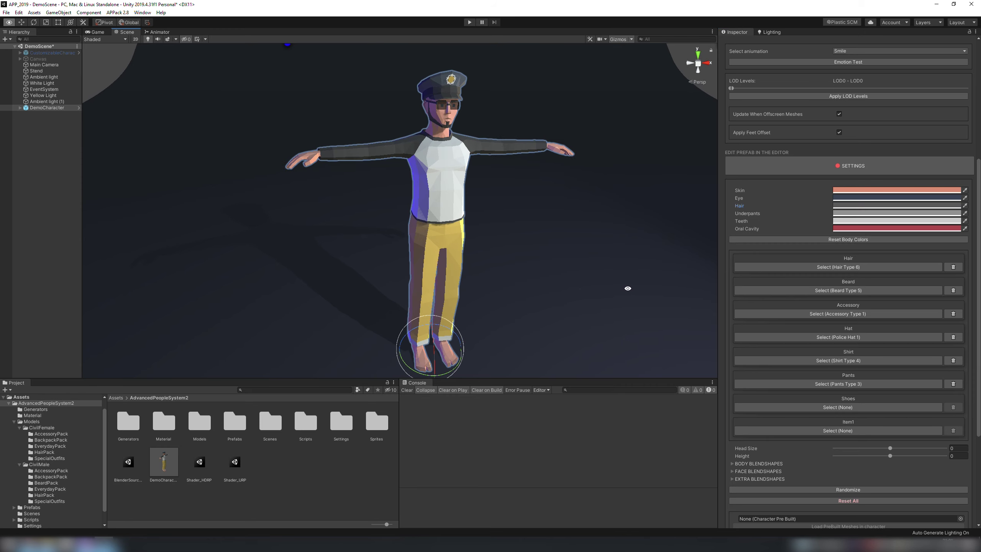
pyautogui.click(871, 408)
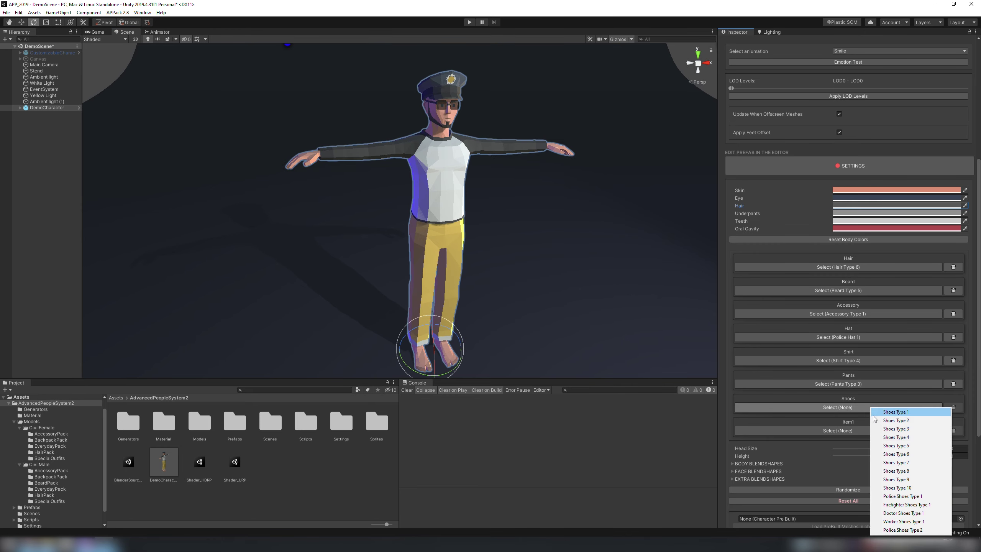
pyautogui.click(888, 428)
pyautogui.moveTo(501, 298)
pyautogui.mouseDown(button='middle')
pyautogui.moveTo(502, 266)
pyautogui.moveTo(499, 301)
pyautogui.moveTo(505, 282)
pyautogui.mouseUp(button='middle')
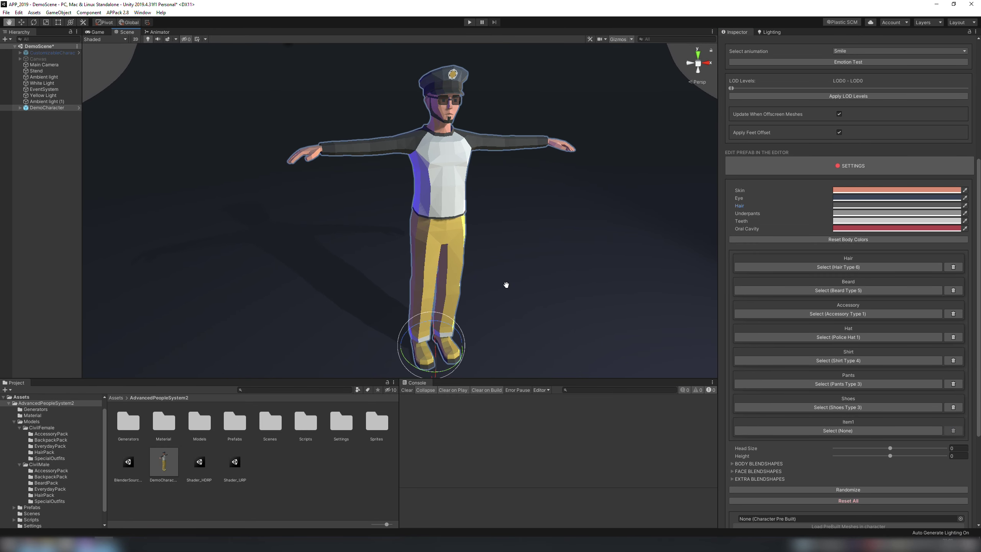
# - Try Backpack Type 1 and Backpack Type 2 as Item1 and settle on Backpack Type 3
pyautogui.click(814, 431)
pyautogui.click(830, 438)
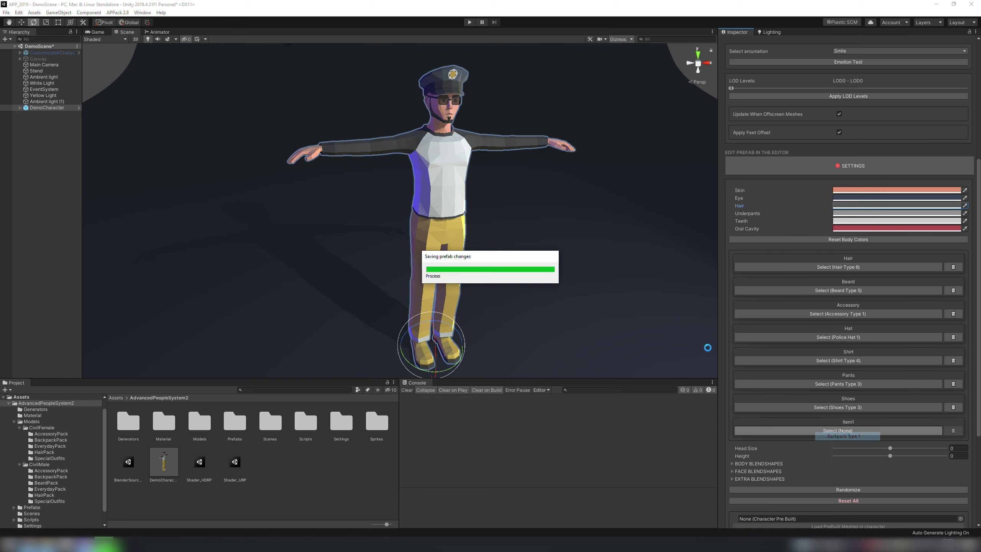
pyautogui.moveTo(548, 268)
pyautogui.keyDown('alt'); pyautogui.mouseDown()
pyautogui.moveTo(574, 267)
pyautogui.moveTo(562, 265)
pyautogui.mouseUp(); pyautogui.keyUp('alt')
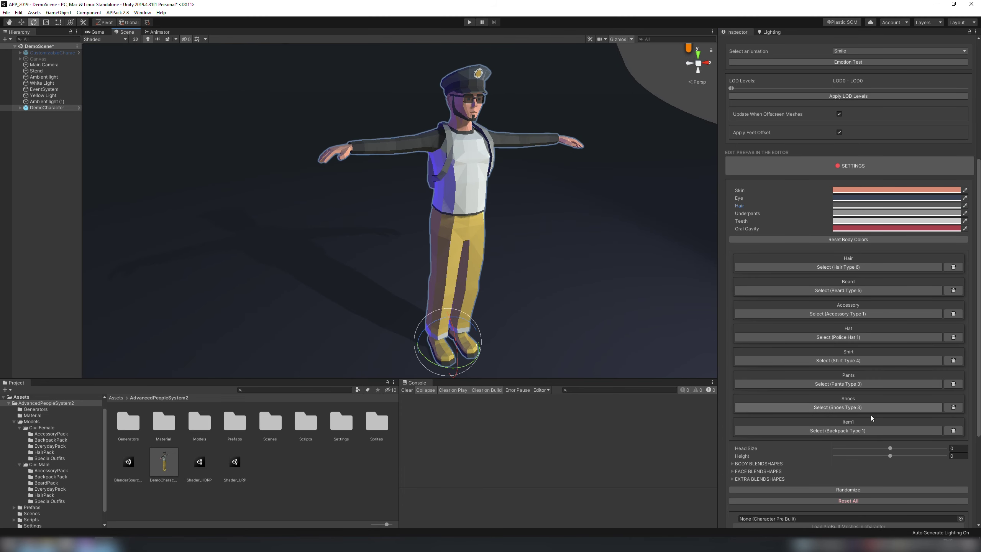
pyautogui.click(863, 429)
pyautogui.click(880, 443)
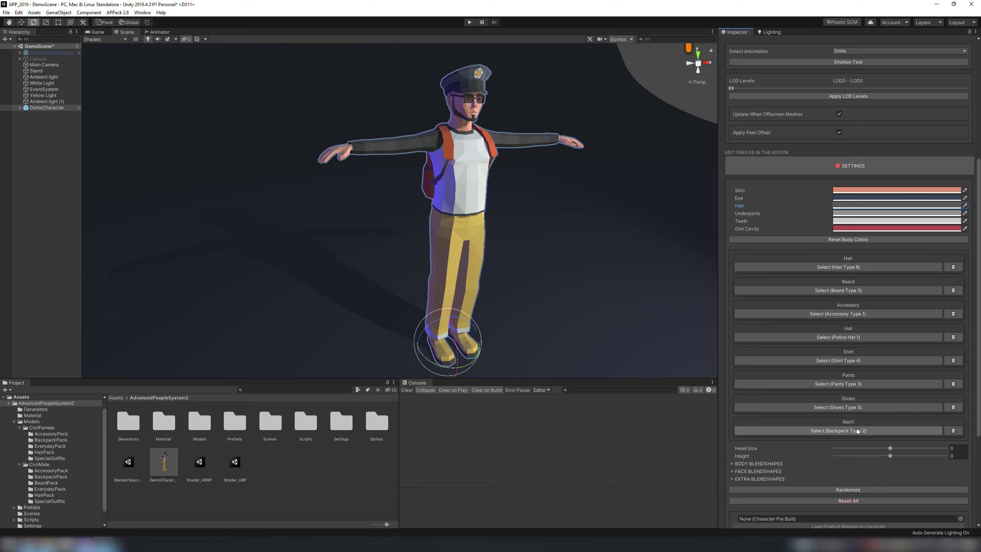
pyautogui.click(858, 430)
pyautogui.click(885, 452)
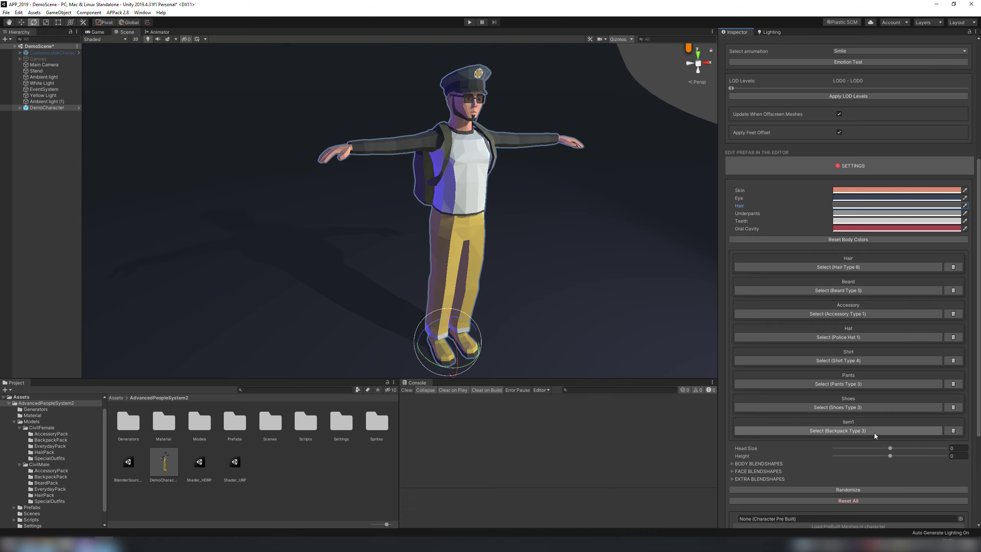
# - Try Backpack Type 4 as the character's Item1 and settle on Backpack Type 5
pyautogui.click(873, 431)
pyautogui.click(885, 458)
pyautogui.click(867, 429)
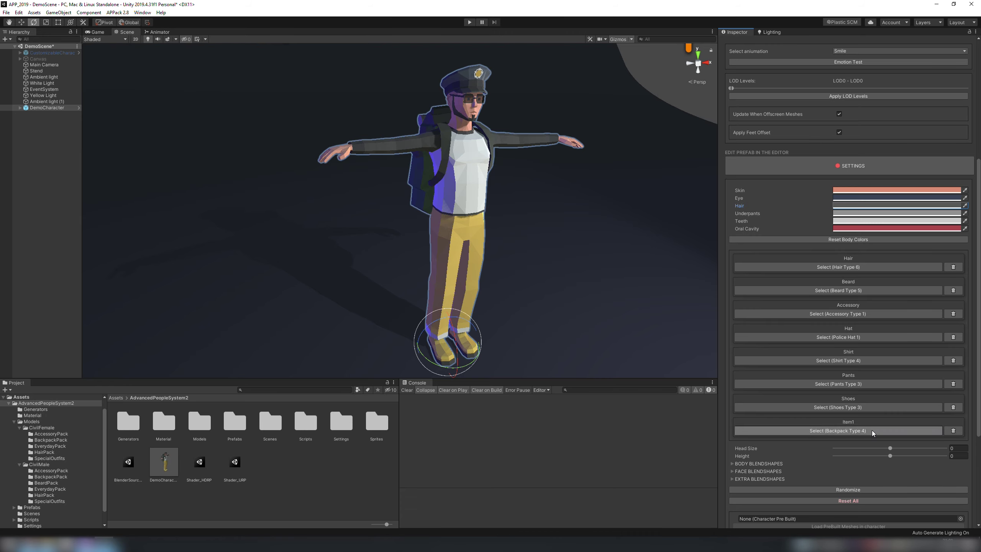
pyautogui.click(896, 467)
pyautogui.keyDown('alt'); pyautogui.moveTo(552, 270); pyautogui.dragTo(519, 258); pyautogui.keyUp('alt')
pyautogui.moveTo(519, 259); pyautogui.dragTo(526, 261, button='middle')
# - Set the head size to about -0.026, the height to about -0.013 and the Muscles body blendshape to 59.4
pyautogui.scroll(-5, 843, 377)
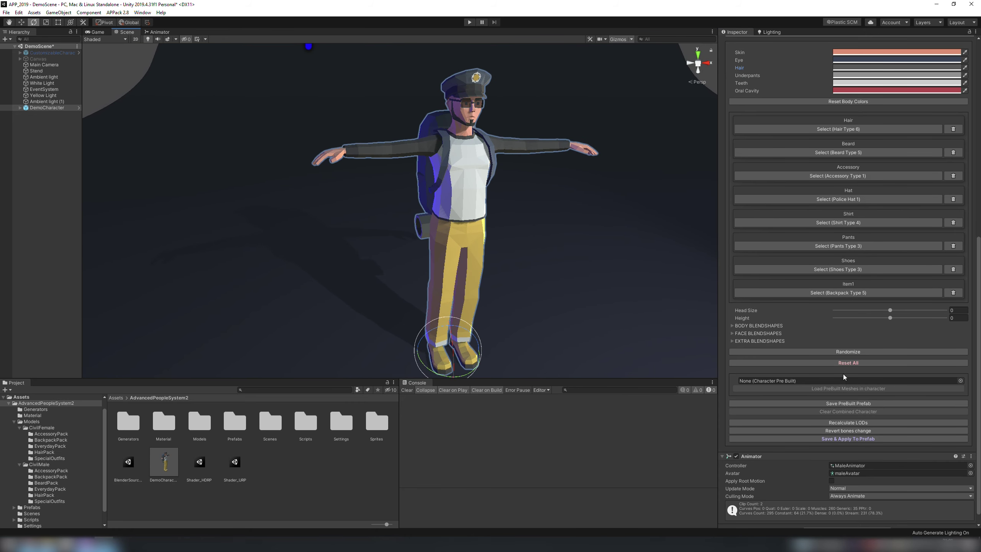
pyautogui.moveTo(884, 311); pyautogui.dragTo(894, 339)
pyautogui.click(732, 325)
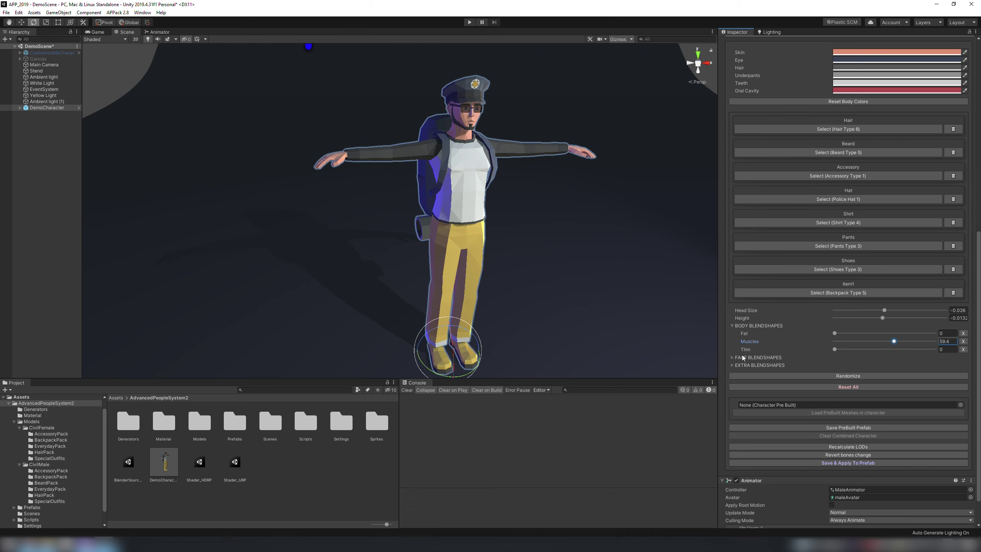
pyautogui.click(731, 325)
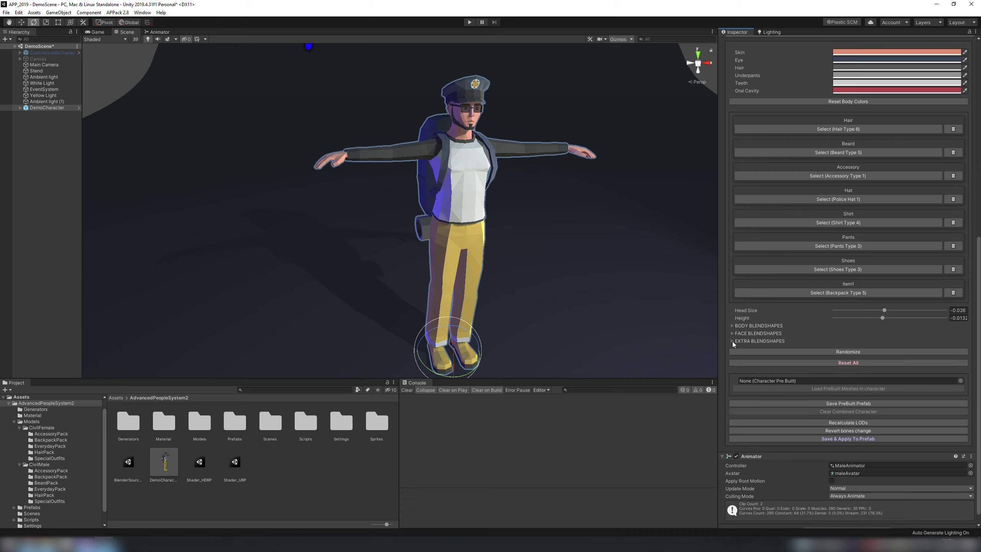
# - Try the Head_Offset extra blendshape, leaving it at 0, and set BackpackOffset to 33.3
pyautogui.click(733, 341)
pyautogui.moveTo(836, 349); pyautogui.dragTo(779, 339)
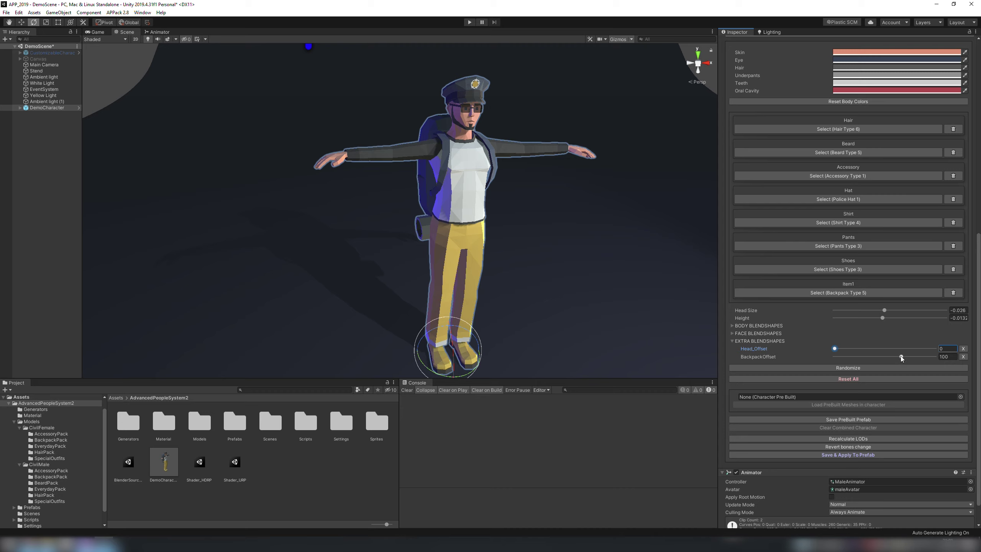
pyautogui.moveTo(901, 357); pyautogui.dragTo(856, 349)
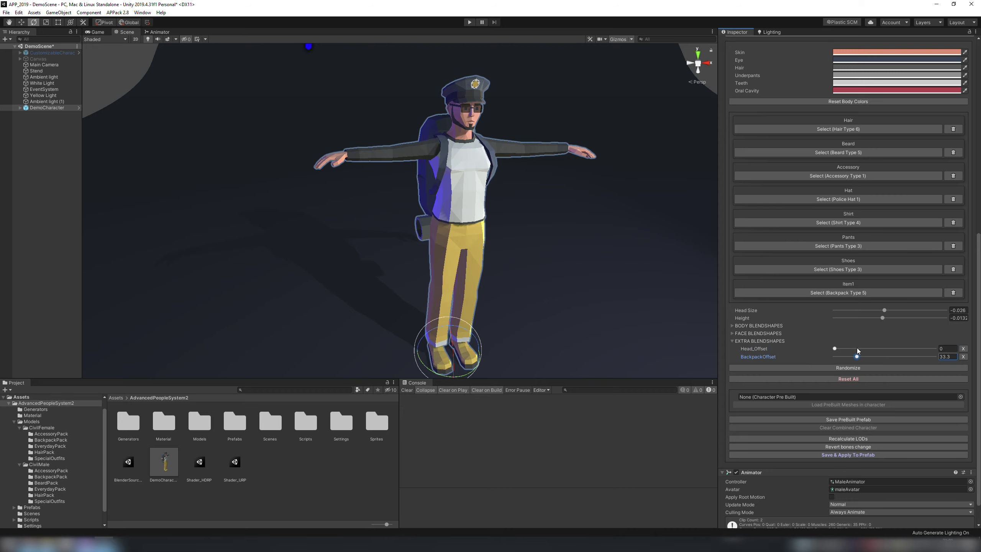
# - Reset the whole character and randomize its appearance several times
pyautogui.click(847, 378)
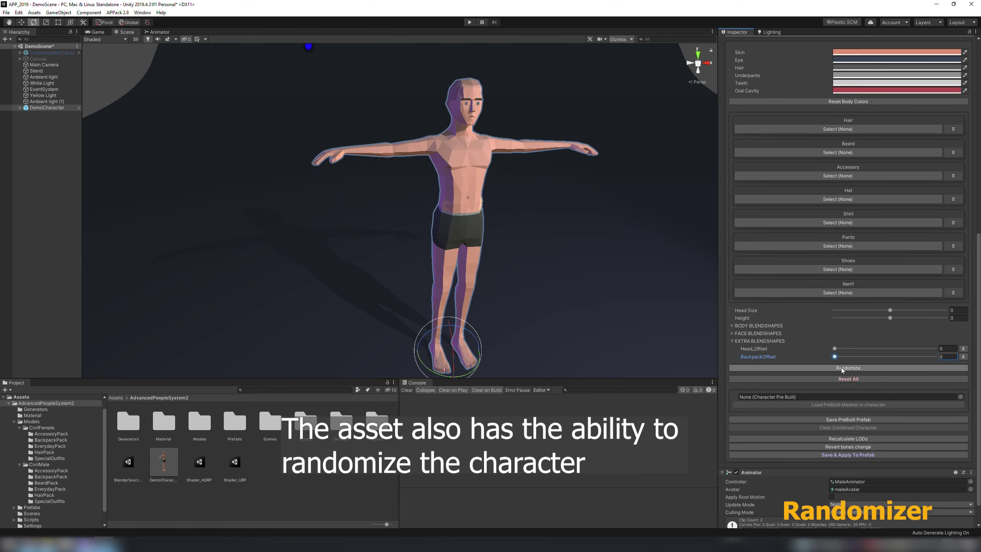
pyautogui.click(842, 368)
pyautogui.click(842, 367)
pyautogui.click(842, 368)
pyautogui.click(842, 367)
pyautogui.click(842, 368)
pyautogui.click(842, 367)
pyautogui.click(842, 367)
pyautogui.click(842, 368)
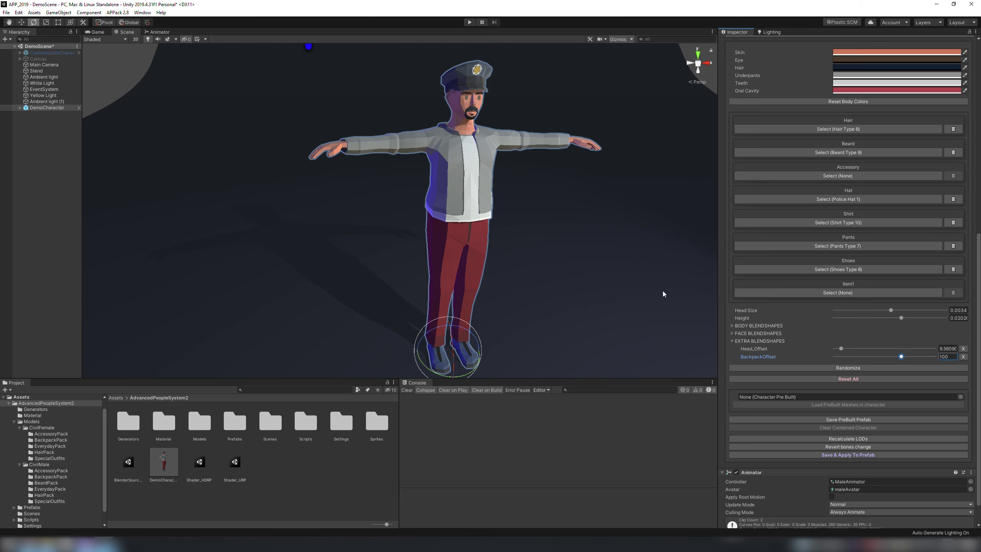
pyautogui.scroll(-2, 660, 289)
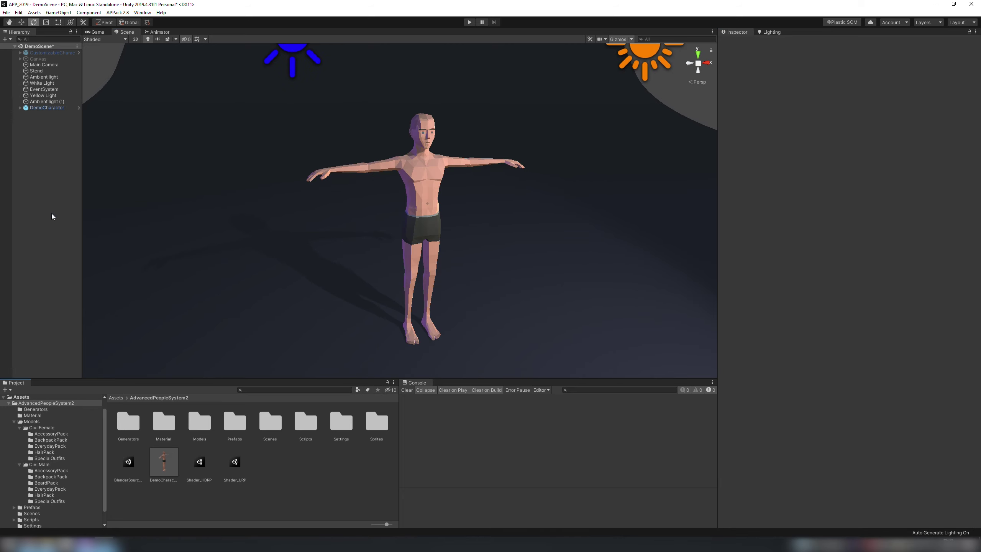
# - Randomize DemoCharacter's appearance in the prefab editing settings and save it in Json format to the default folder
pyautogui.click(35, 108)
pyautogui.keyDown('alt'); pyautogui.moveTo(475, 193); pyautogui.dragTo(447, 192); pyautogui.keyUp('alt')
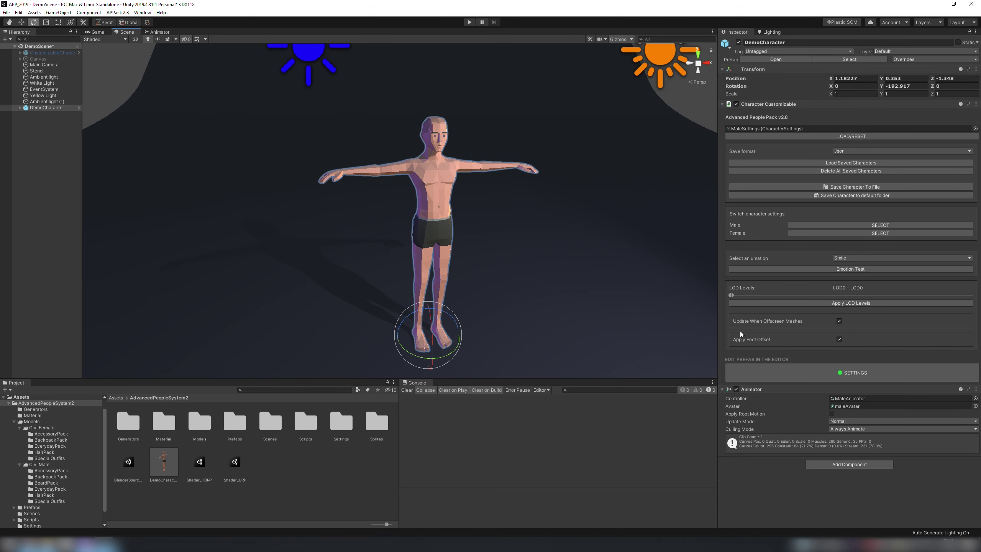
pyautogui.click(818, 375)
pyautogui.scroll(-5, 803, 321)
pyautogui.scroll(-2, 855, 302)
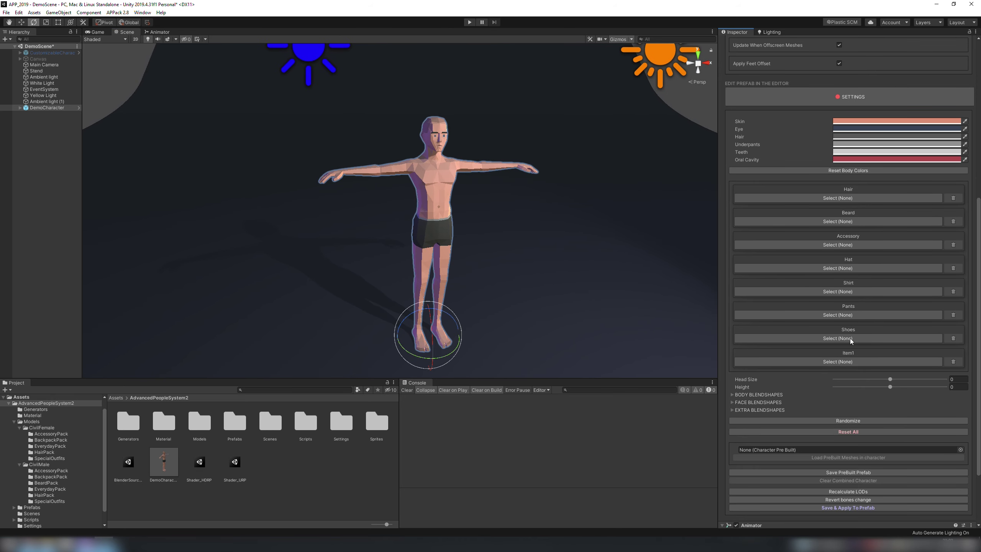
pyautogui.click(847, 420)
pyautogui.click(846, 420)
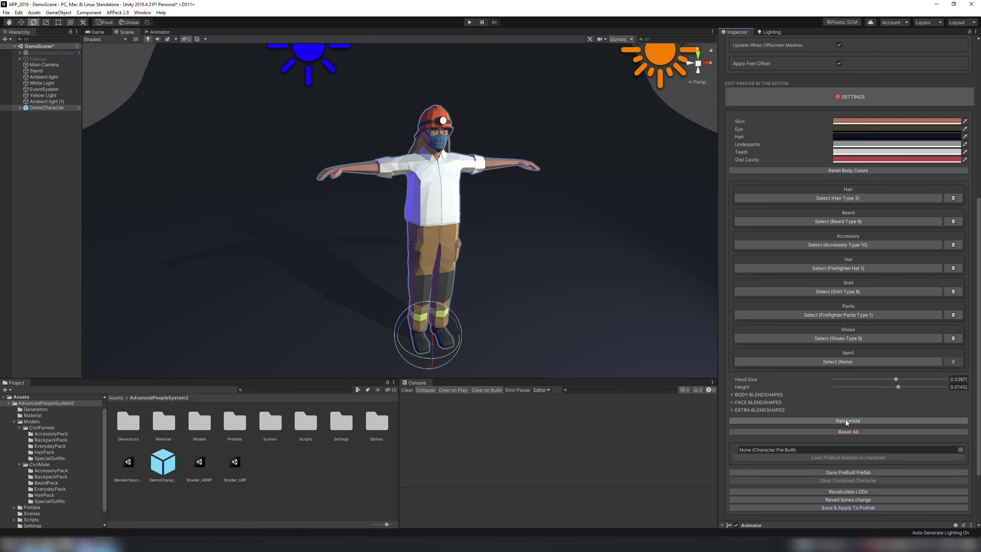
pyautogui.click(846, 421)
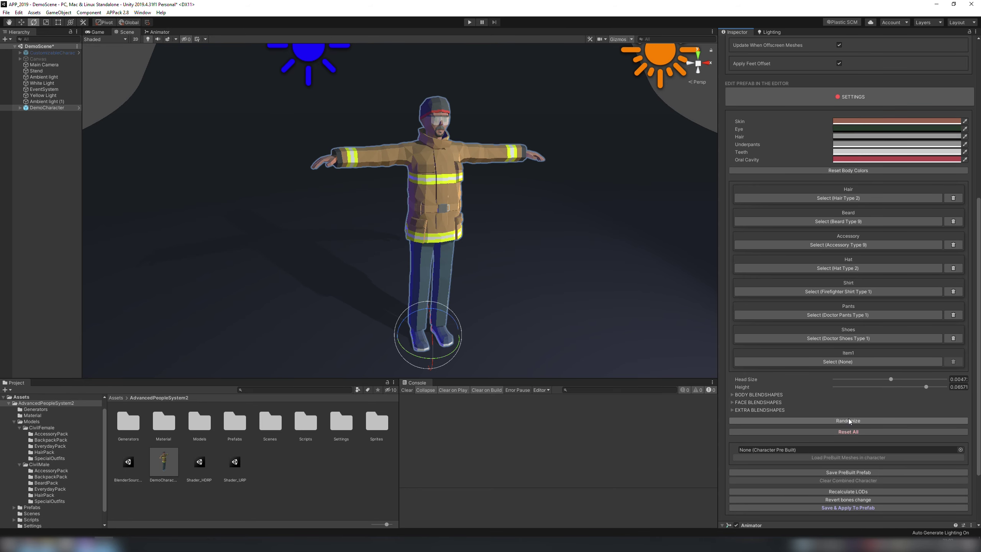
pyautogui.scroll(8, 856, 343)
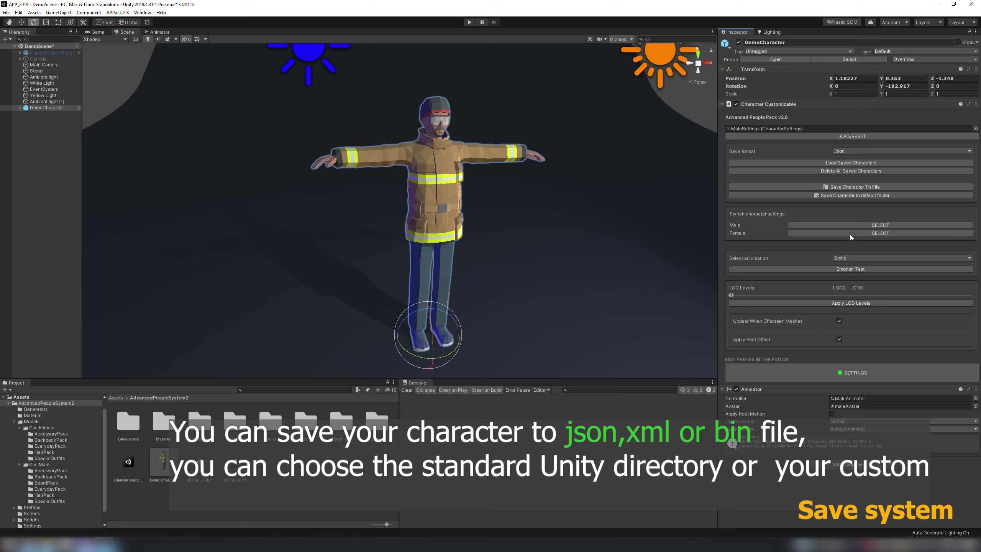
pyautogui.click(856, 195)
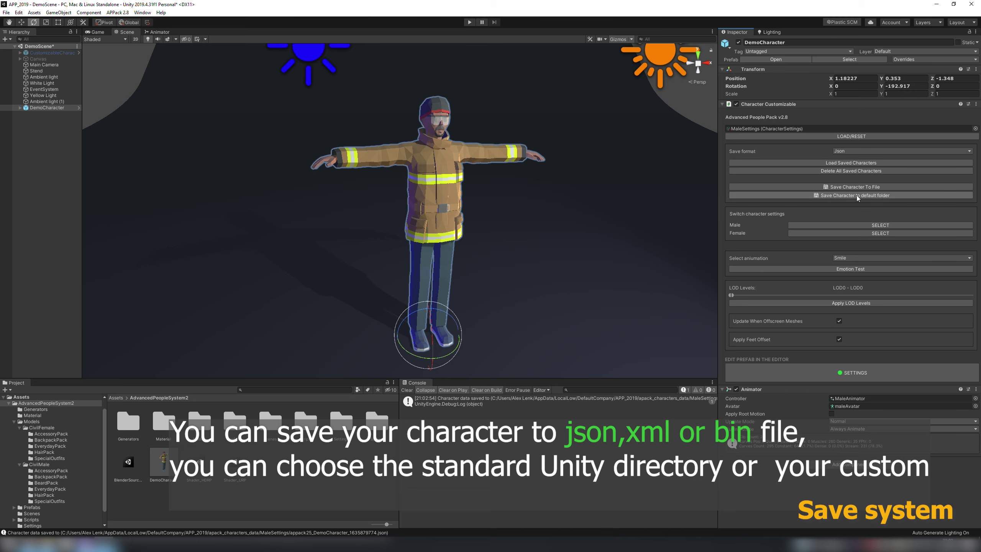
# - Randomize the character once more and save this second version to the default folder
pyautogui.click(841, 370)
pyautogui.scroll(-5, 838, 363)
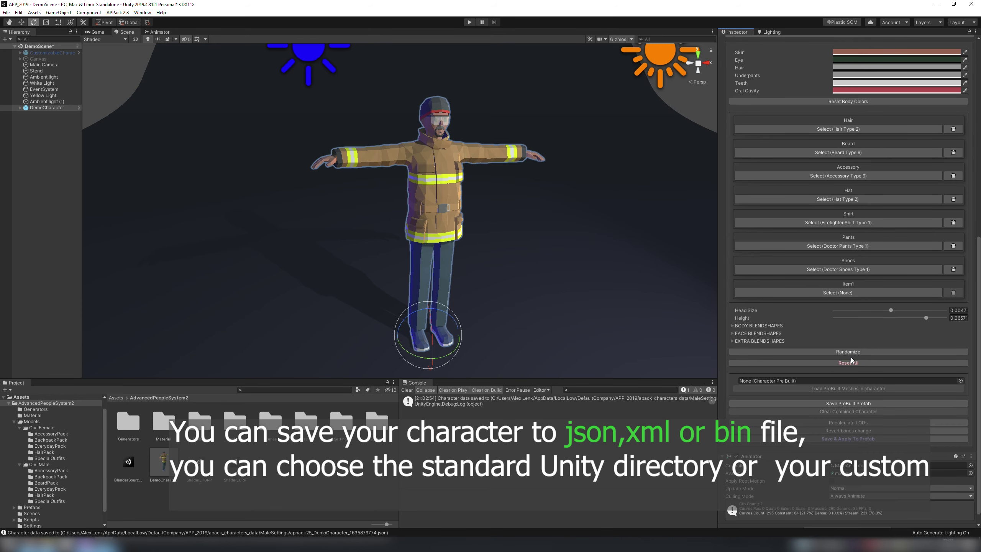
pyautogui.click(849, 353)
pyautogui.scroll(5, 849, 352)
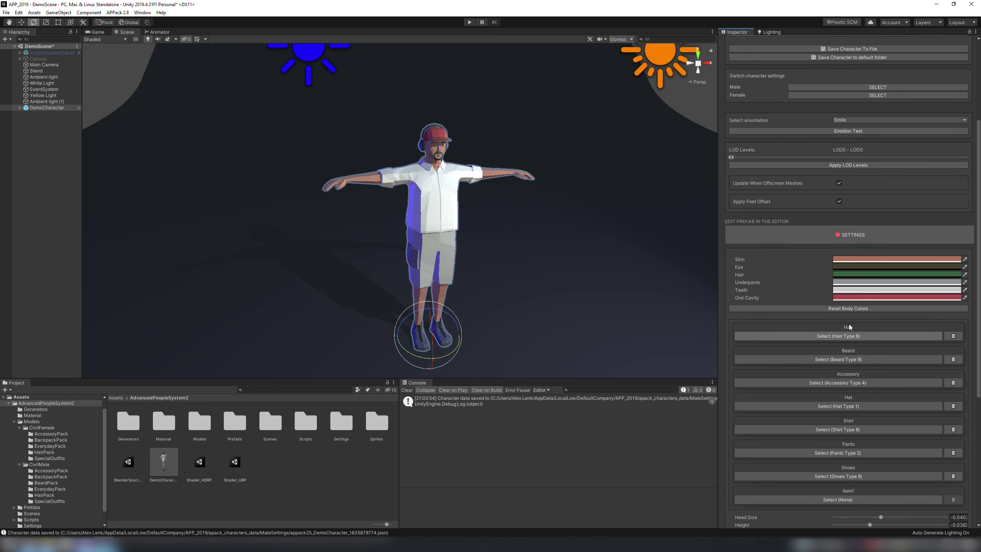
pyautogui.click(844, 236)
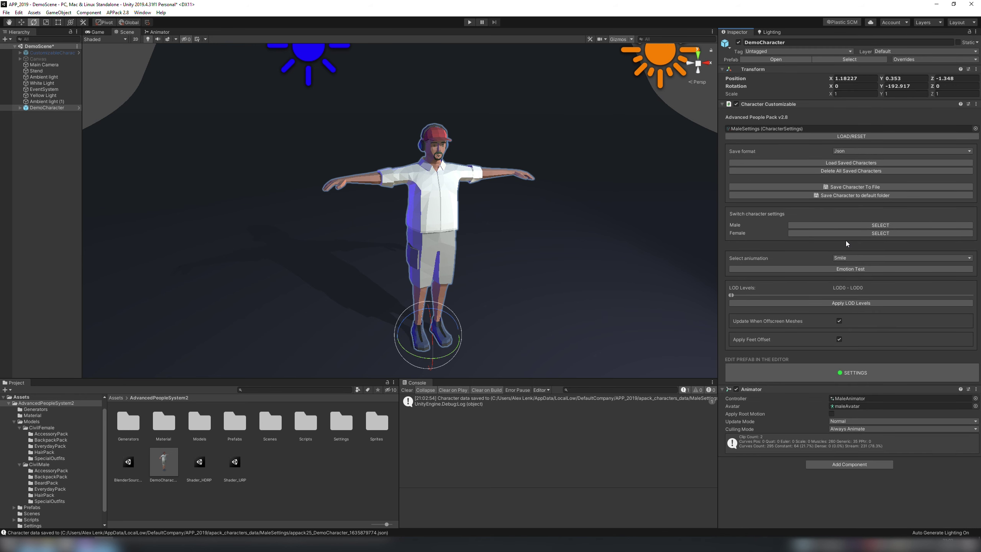
pyautogui.click(844, 195)
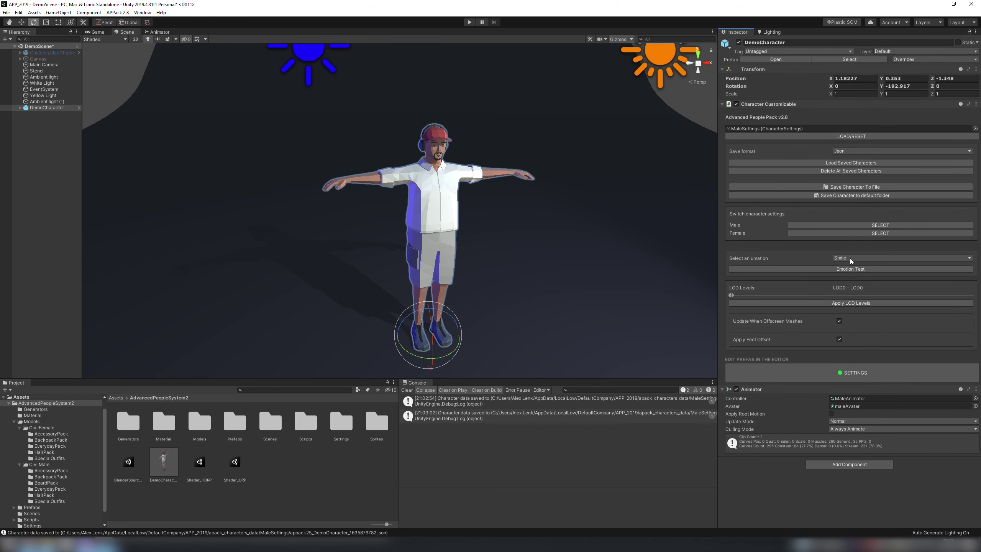
# - Randomize the character twice and save the third version to the default folder
pyautogui.click(841, 373)
pyautogui.scroll(-6, 842, 354)
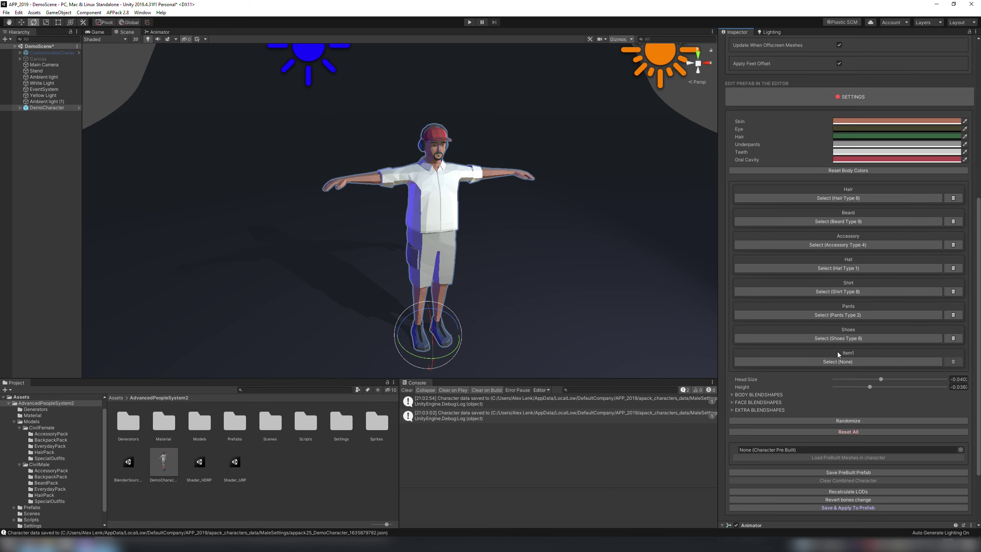
pyautogui.click(849, 423)
pyautogui.click(848, 423)
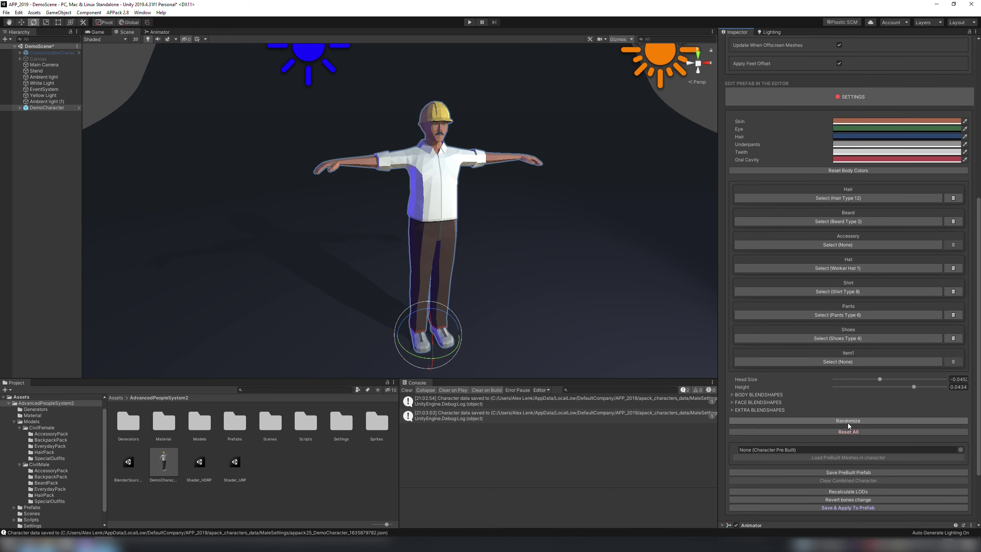
pyautogui.scroll(5, 849, 413)
pyautogui.click(847, 303)
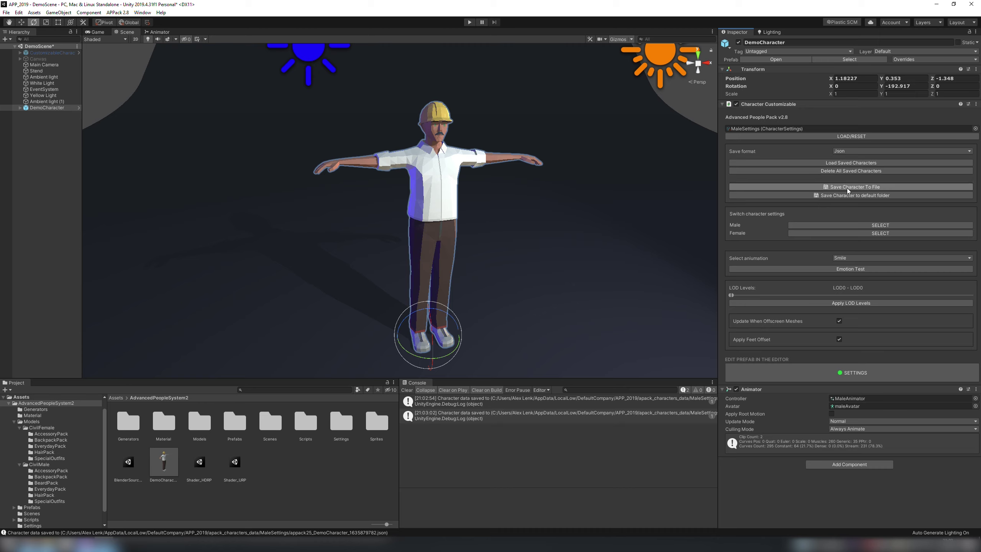
pyautogui.click(842, 197)
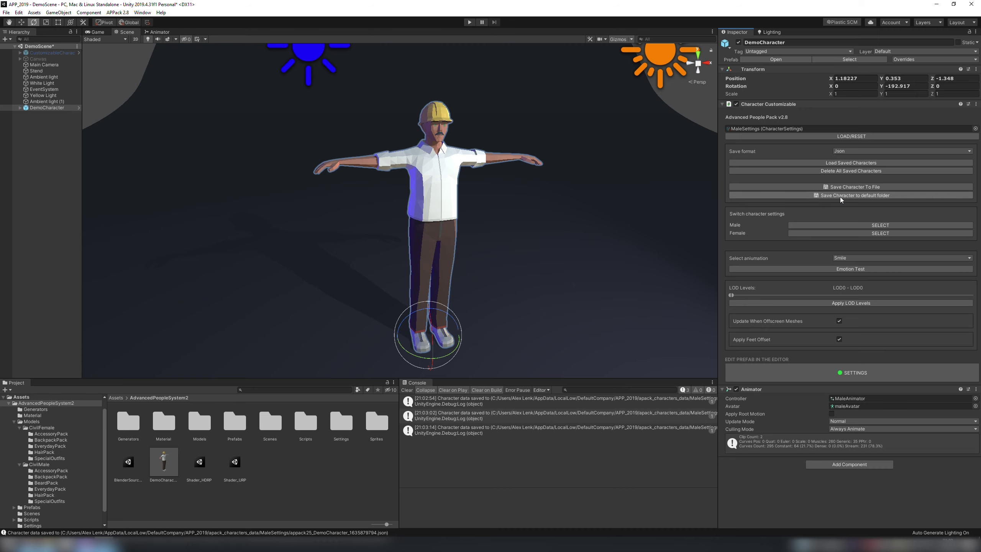
# - Load the saved characters 0, 1 and 2 DemoCharacter onto the character in turn
pyautogui.keyDown('alt'); pyautogui.moveTo(475, 197); pyautogui.dragTo(500, 203); pyautogui.keyUp('alt')
pyautogui.scroll(3, 483, 197)
pyautogui.click(840, 163)
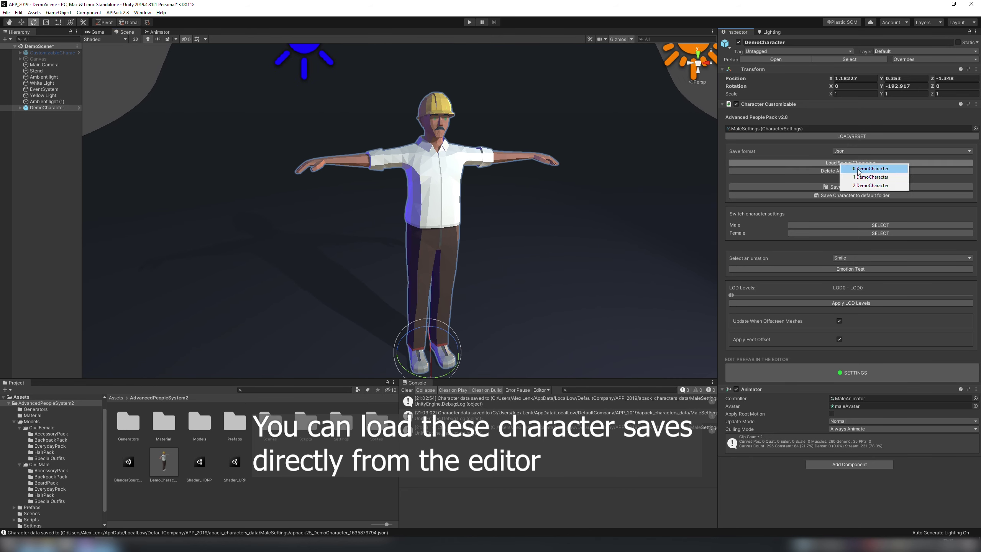
pyautogui.click(857, 169)
pyautogui.click(852, 163)
pyautogui.click(864, 177)
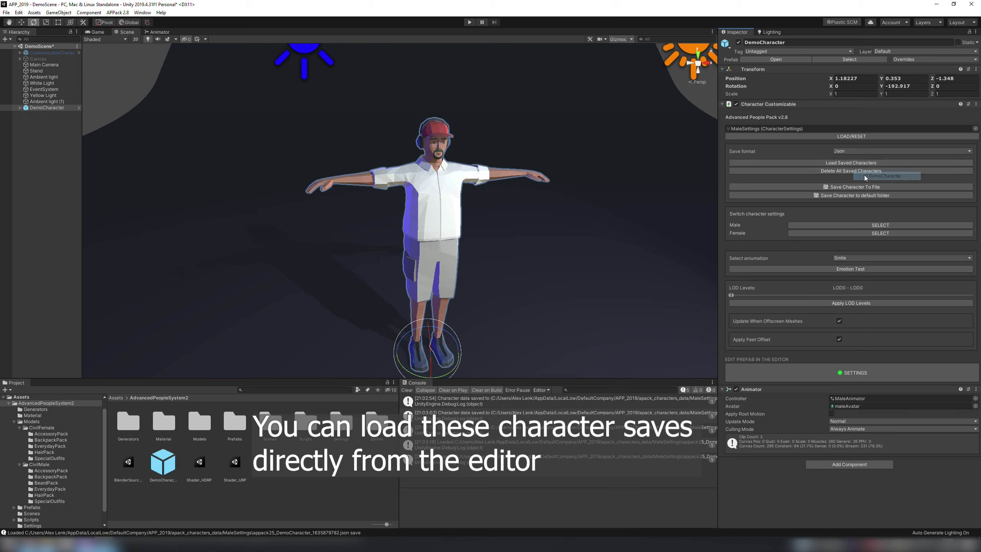
pyautogui.click(855, 164)
pyautogui.click(871, 186)
pyautogui.scroll(-2, 525, 261)
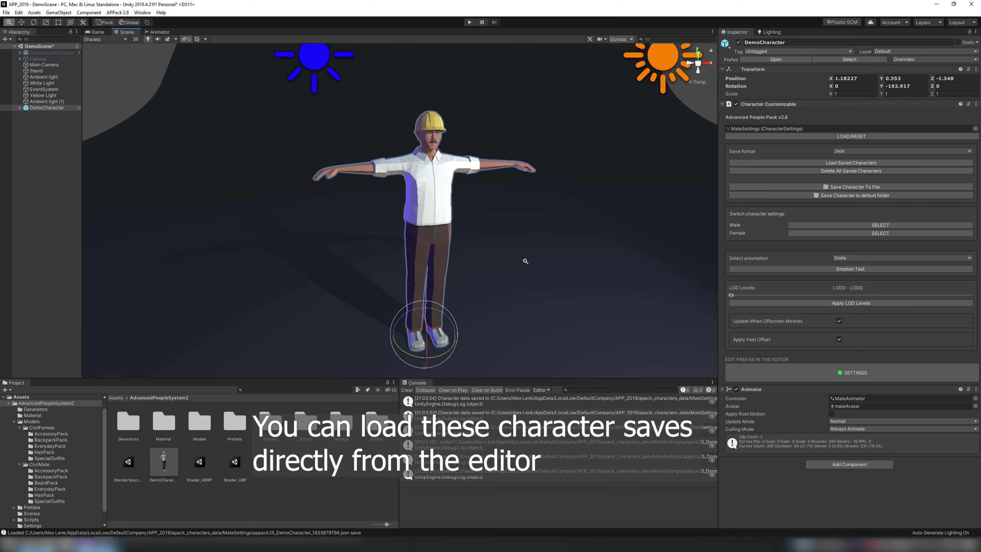
pyautogui.scroll(-3, 491, 251)
# - Create an empty game object in the scene and move it beside the character to X 2.456, Y 0.62
pyautogui.click(32, 184)
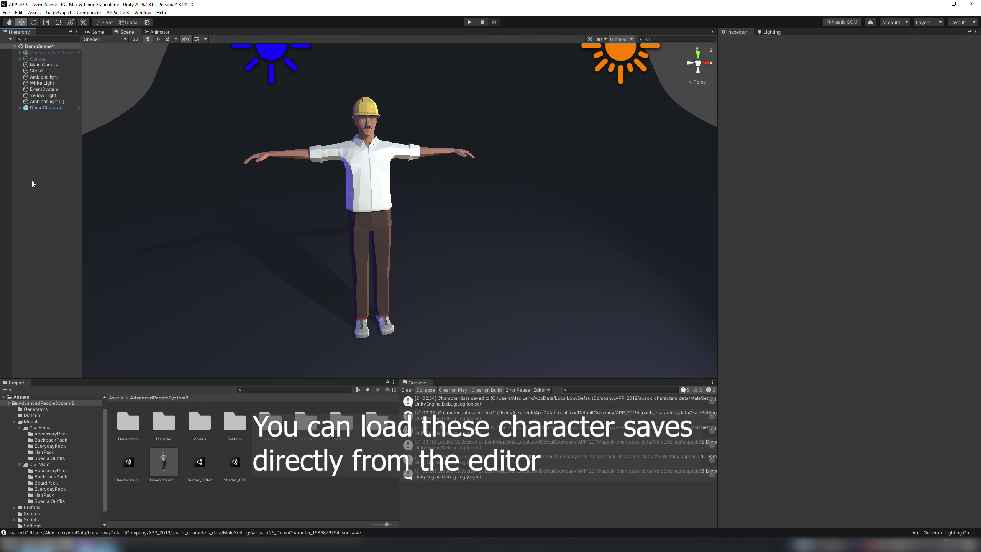
pyautogui.rightClick(33, 184)
pyautogui.click(100, 247)
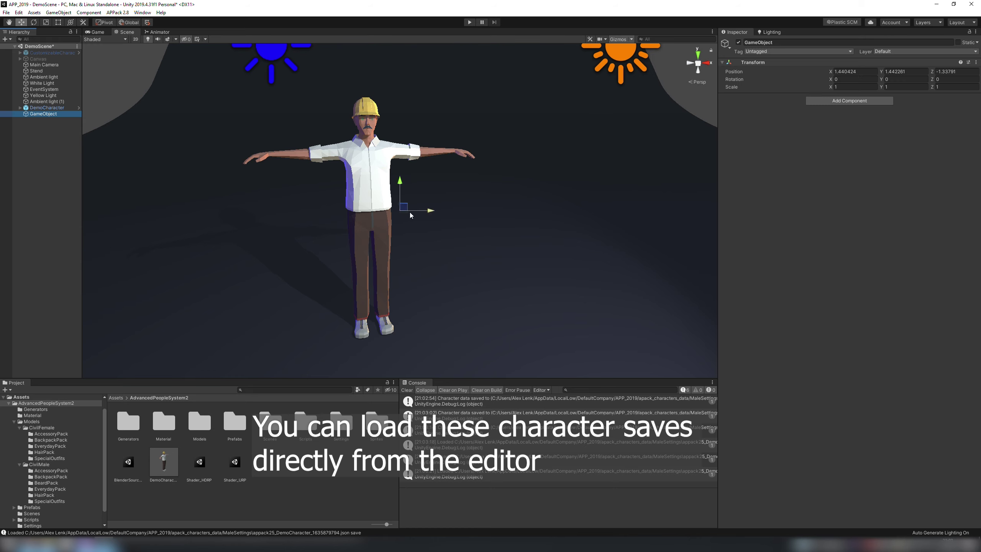
pyautogui.moveTo(410, 216); pyautogui.dragTo(446, 216)
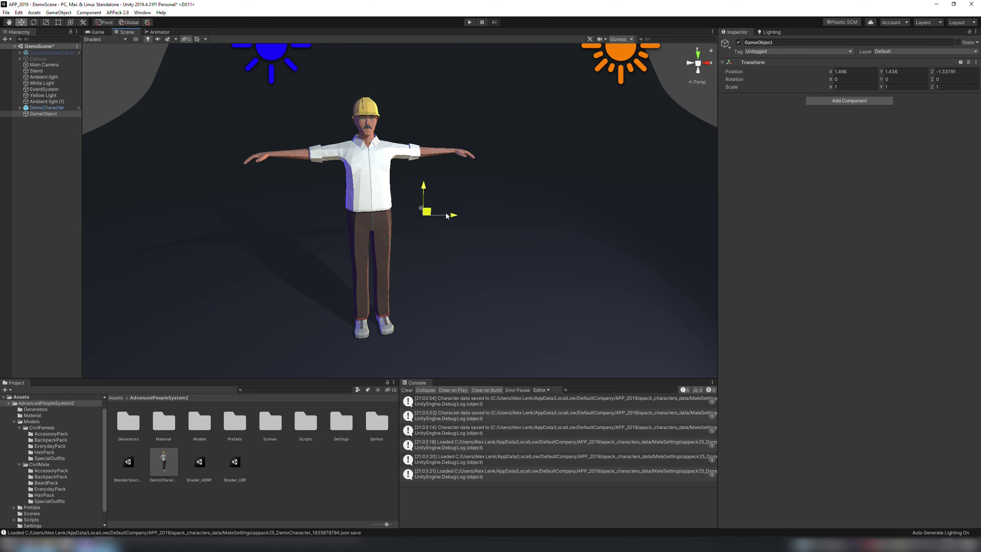
# - Add the Character Customizable component to the new game object
pyautogui.click(852, 103)
pyautogui.click(838, 128)
pyautogui.click(824, 128)
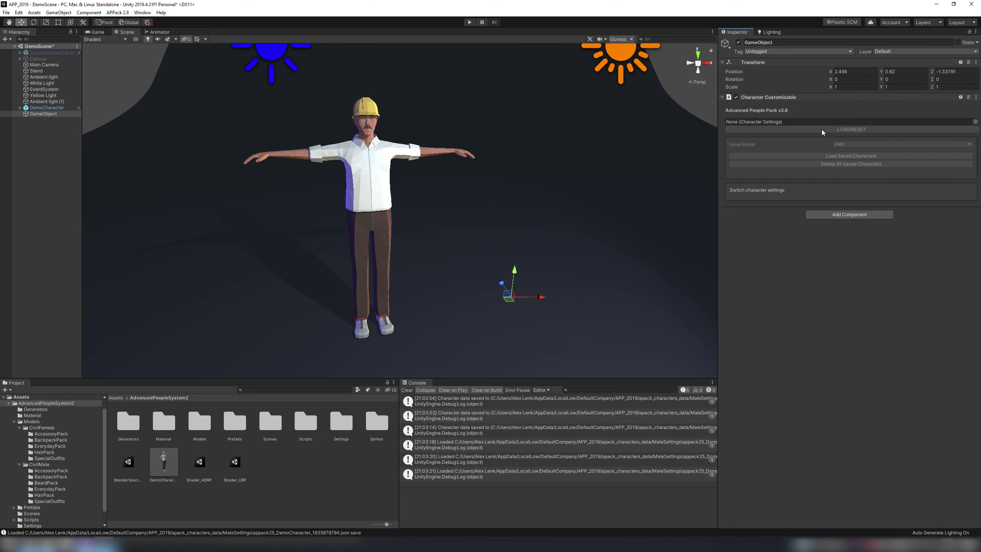
# - Assign MaleSettings to the new object's Character Customizable component and load the new character meshes
pyautogui.moveTo(536, 240); pyautogui.dragTo(504, 213, button='middle')
pyautogui.click(974, 123)
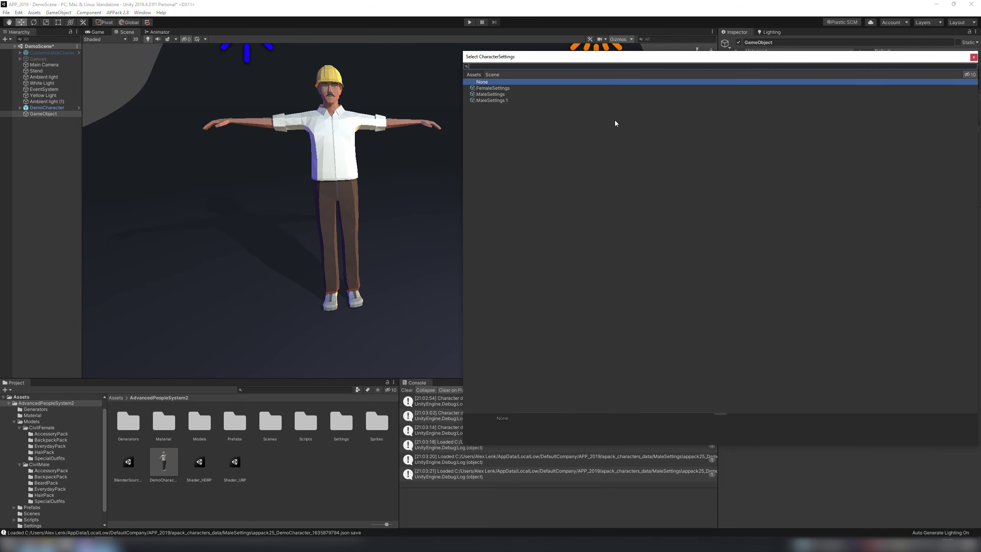
pyautogui.doubleClick(483, 94)
pyautogui.click(832, 130)
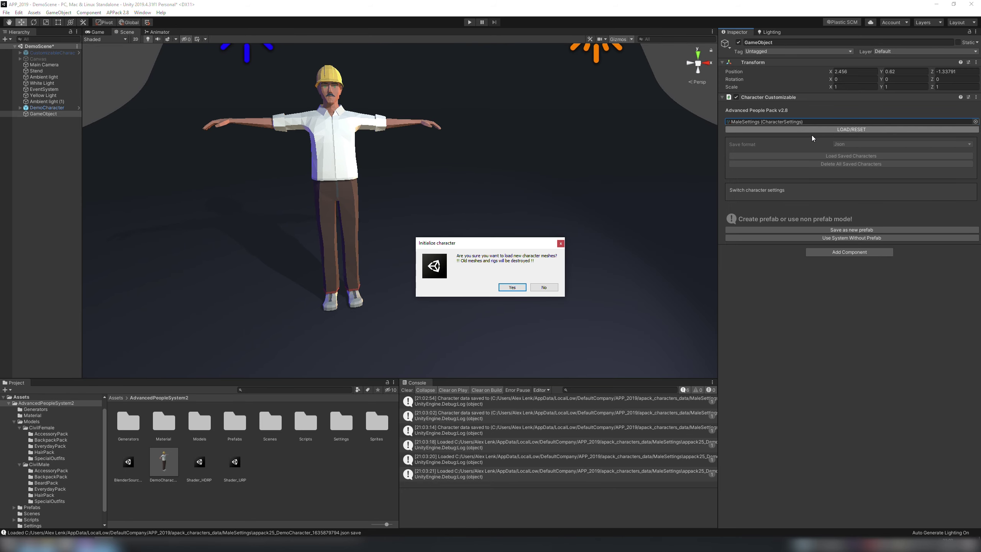
pyautogui.click(512, 287)
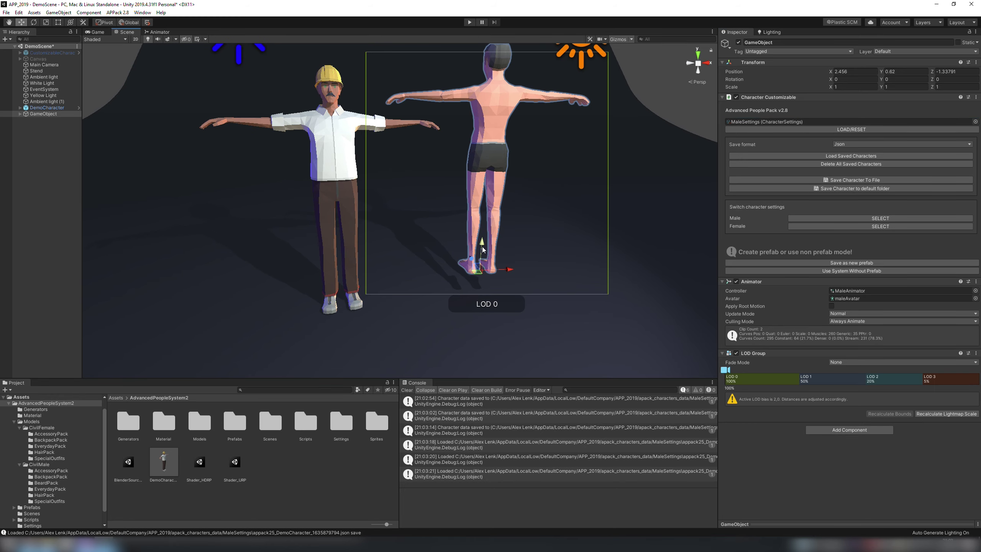
# - Lower the new character to Y 0.341 and rotate it about -178.6 degrees around Y to face forward
pyautogui.moveTo(477, 281); pyautogui.dragTo(480, 272)
pyautogui.moveTo(479, 295); pyautogui.dragTo(644, 306)
pyautogui.press('w')
pyautogui.keyDown('alt'); pyautogui.moveTo(581, 281); pyautogui.dragTo(545, 258); pyautogui.keyUp('alt')
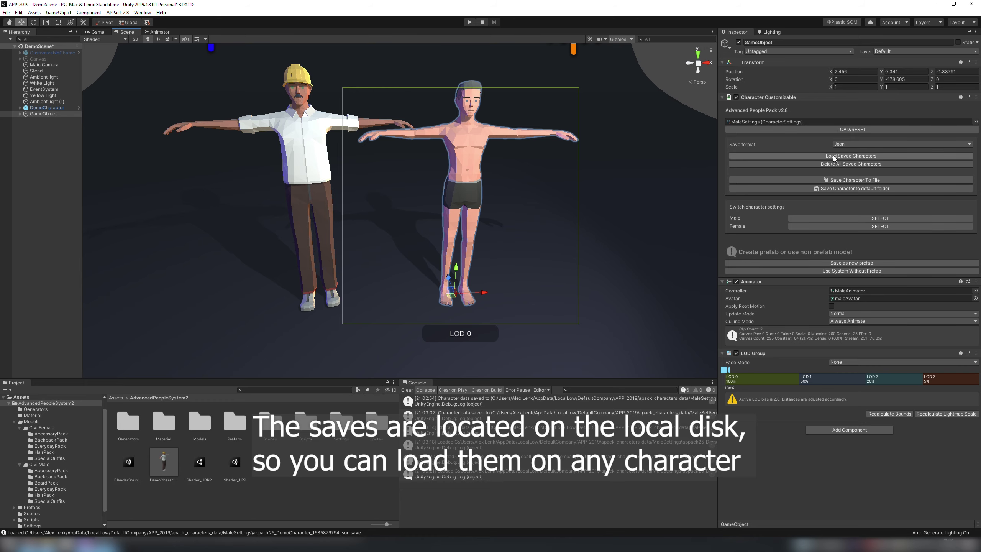
# - Load the saved character 0 DemoCharacter onto the new game object's character
pyautogui.click(833, 156)
pyautogui.click(848, 161)
pyautogui.moveTo(517, 213); pyautogui.dragTo(484, 217, button='middle')
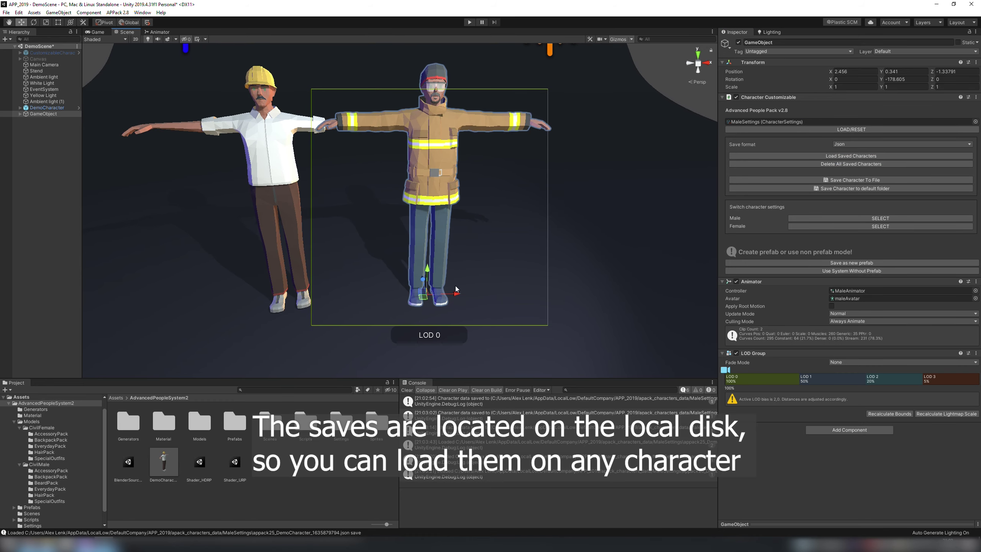
# - Duplicate the firefighter game object, shift the copy along X to about 3.641 and rotate it to about -149.5 degrees around Y
pyautogui.hotkey('ctrl', 'd')
pyautogui.moveTo(451, 294); pyautogui.dragTo(512, 307)
pyautogui.press('e')
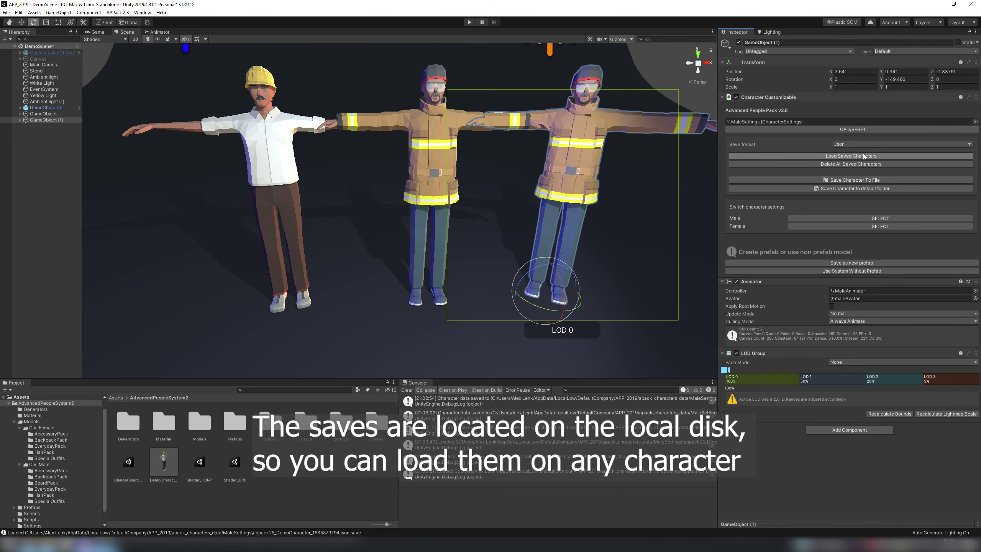
# - Load the saved character wearing a white shirt and yellow helmet onto the duplicate and set it to use the system without a prefab
pyautogui.click(863, 155)
pyautogui.click(883, 175)
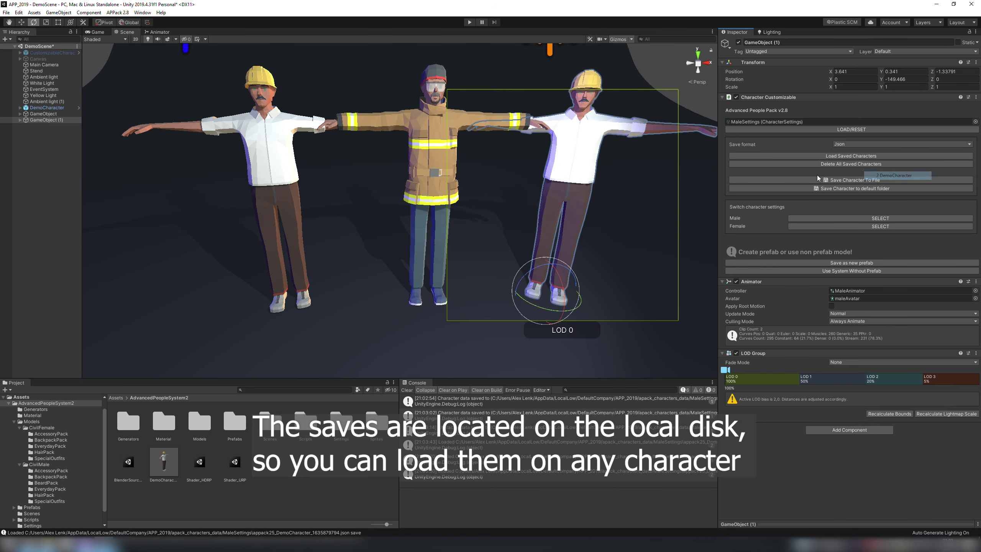
pyautogui.click(843, 271)
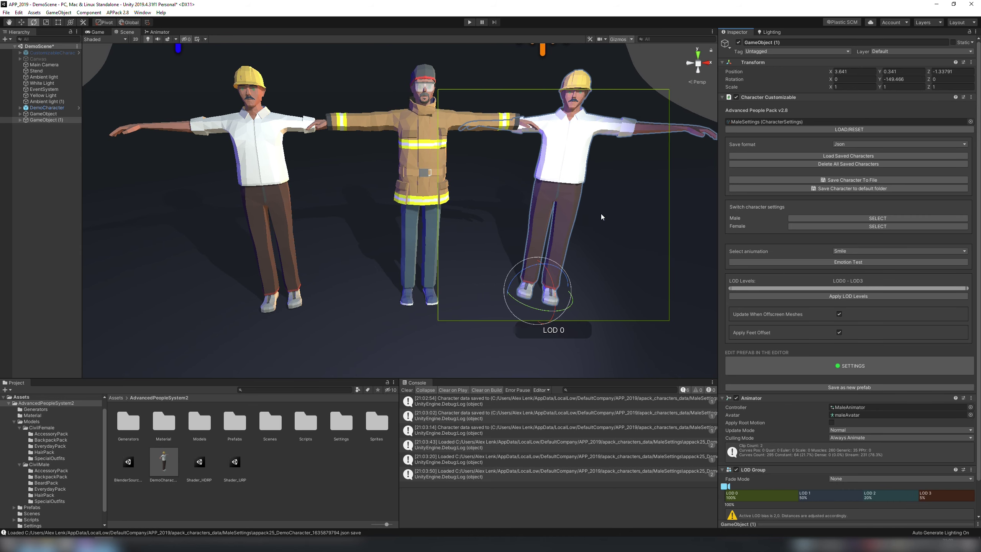
# - Set the firefighter's parent GameObject to use the system without a prefab and clear the console
pyautogui.click(398, 178)
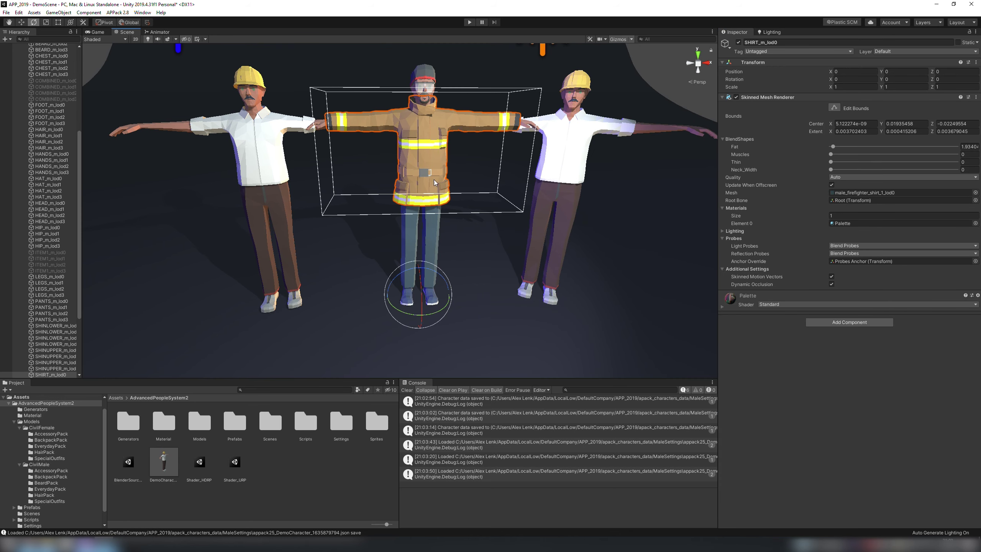
pyautogui.scroll(5, 37, 116)
pyautogui.click(20, 56)
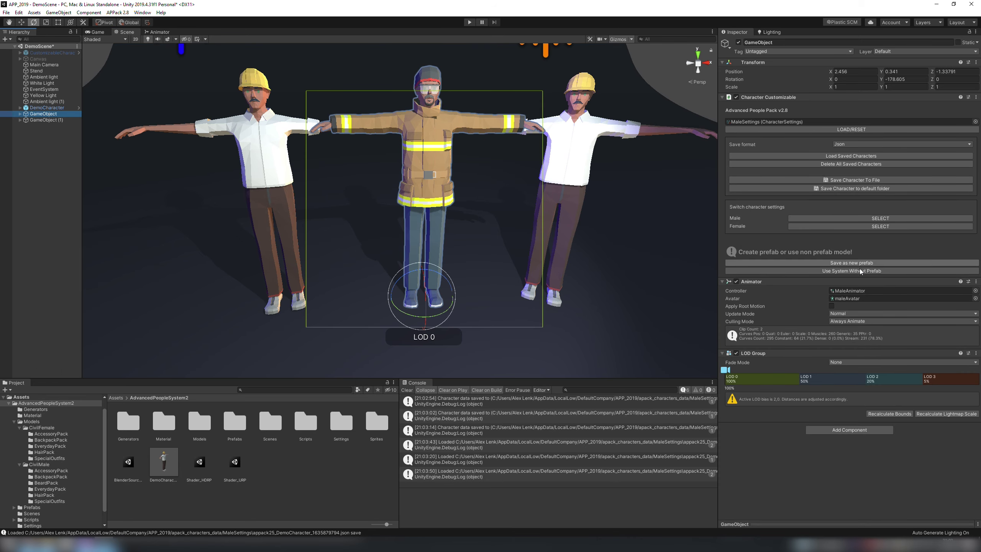
pyautogui.click(407, 390)
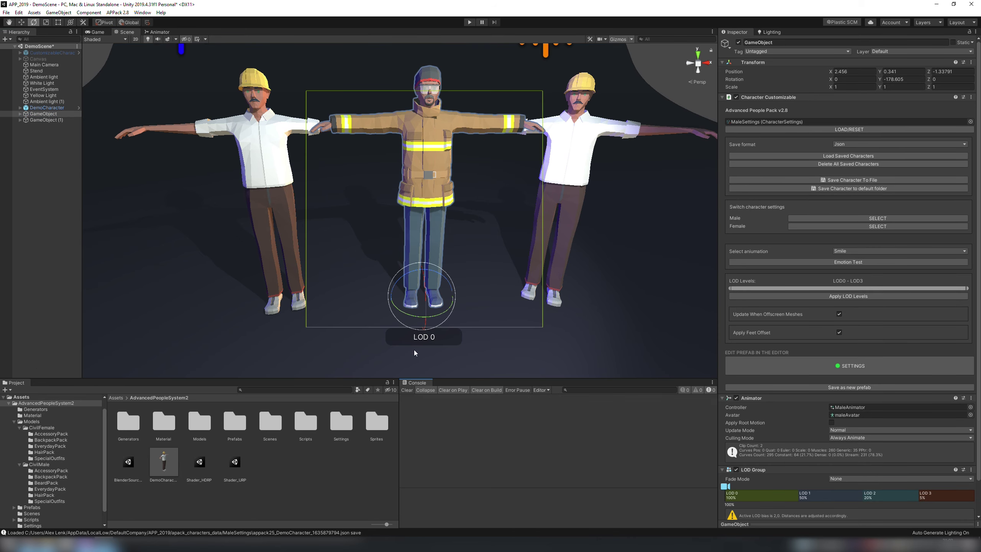
# - Move DemoCharacter along the X axis to about 0.935, away from the firefighter
pyautogui.moveTo(470, 234); pyautogui.dragTo(486, 259, button='middle')
pyautogui.scroll(-4, 485, 258)
pyautogui.keyDown('alt'); pyautogui.moveTo(457, 209); pyautogui.dragTo(360, 186); pyautogui.keyUp('alt')
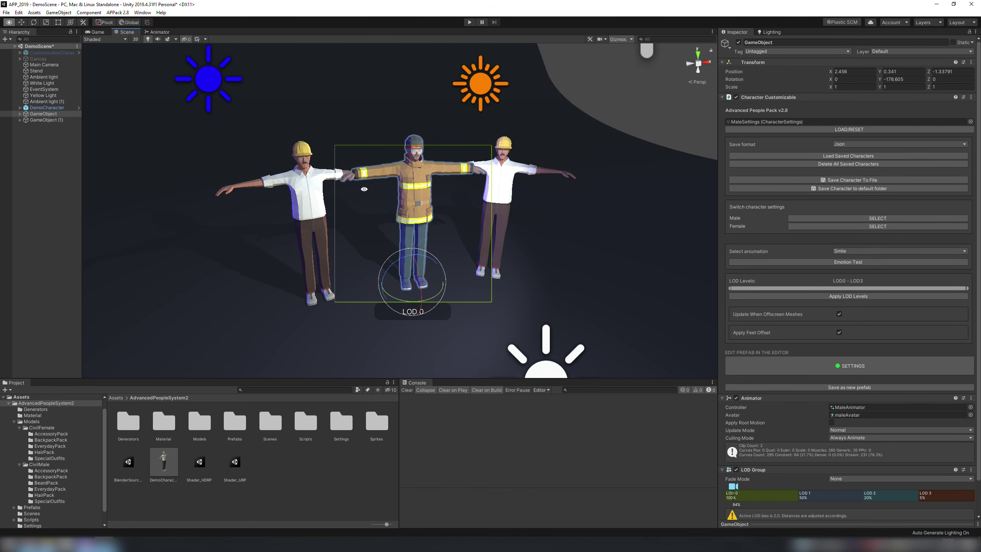
pyautogui.moveTo(361, 186); pyautogui.dragTo(428, 169, button='middle')
pyautogui.scroll(3, 372, 145)
pyautogui.keyDown('alt'); pyautogui.moveTo(447, 195); pyautogui.dragTo(421, 185); pyautogui.keyUp('alt')
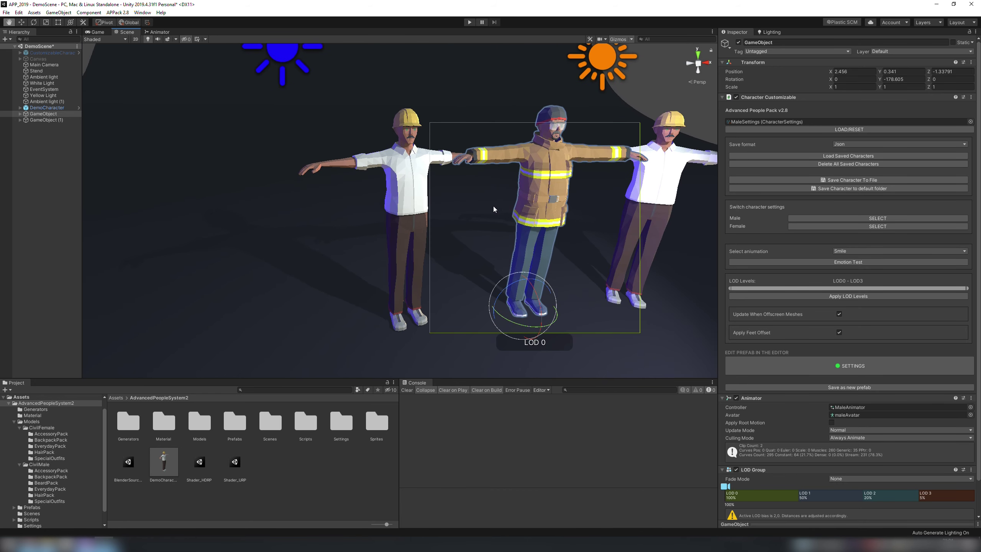
pyautogui.moveTo(503, 211); pyautogui.dragTo(488, 213, button='middle')
pyautogui.click(53, 107)
pyautogui.press('w')
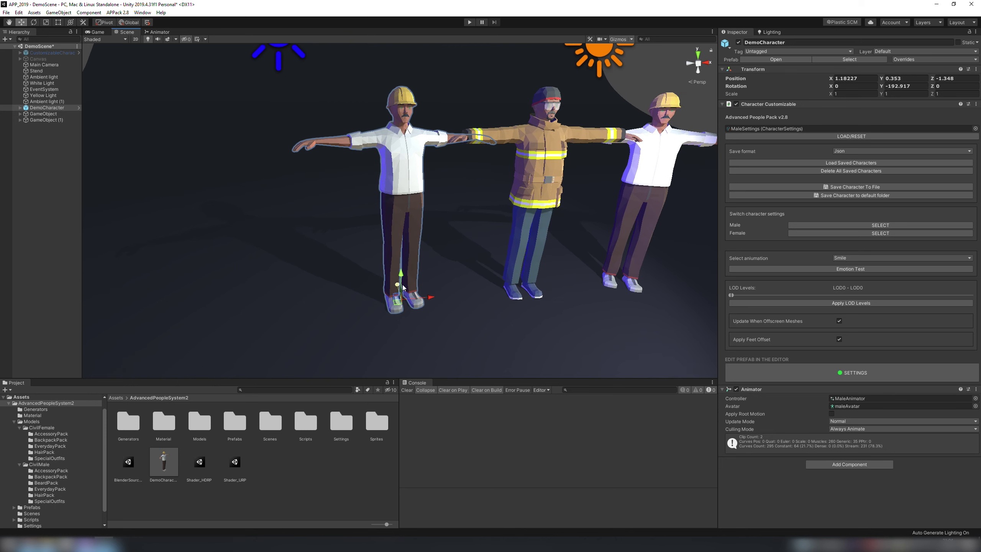
pyautogui.moveTo(429, 298); pyautogui.dragTo(392, 295)
# - Delete all saved characters from DemoCharacter's Character Customizable component
pyautogui.moveTo(388, 285); pyautogui.dragTo(455, 278, button='middle')
pyautogui.keyDown('alt'); pyautogui.moveTo(487, 247); pyautogui.dragTo(455, 247); pyautogui.keyUp('alt')
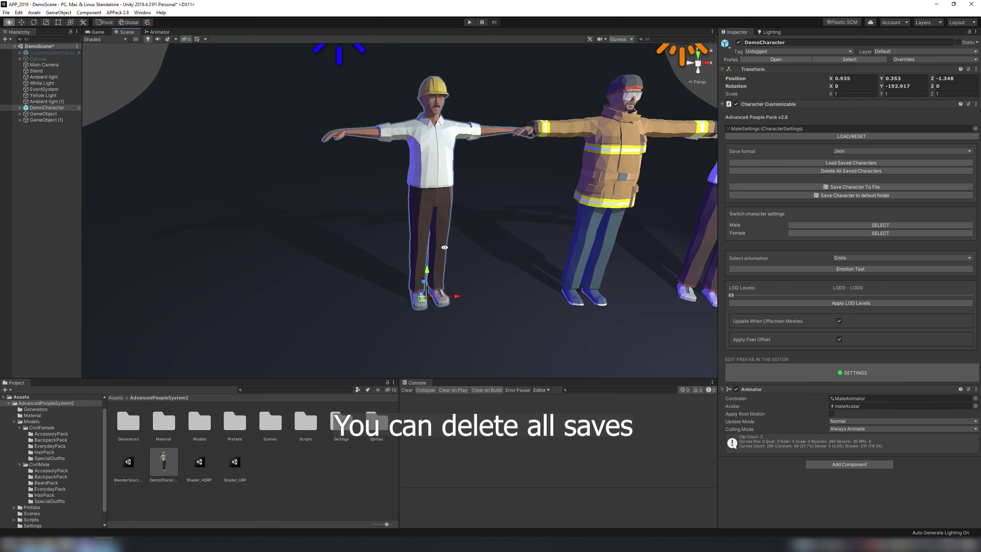
pyautogui.moveTo(499, 230); pyautogui.dragTo(463, 234, button='middle')
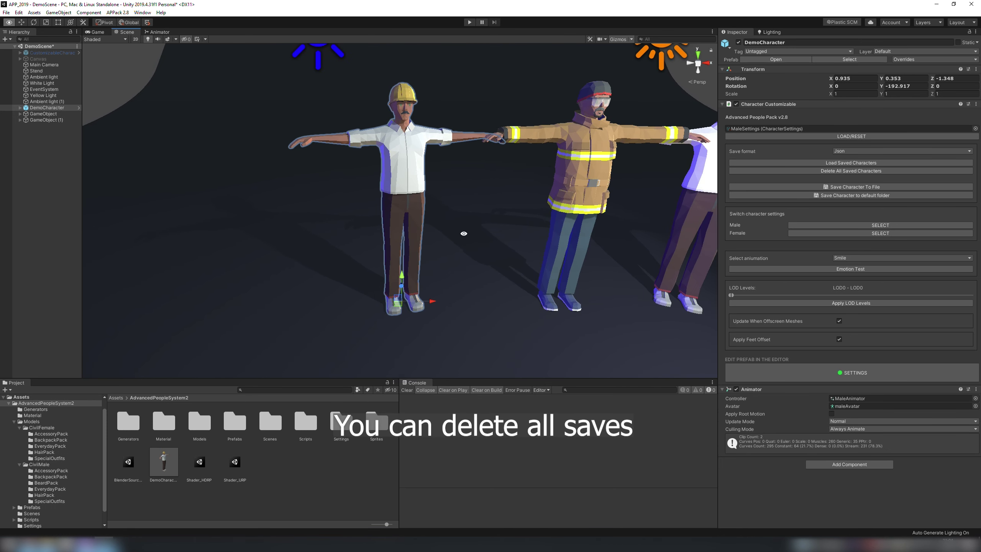
pyautogui.click(830, 172)
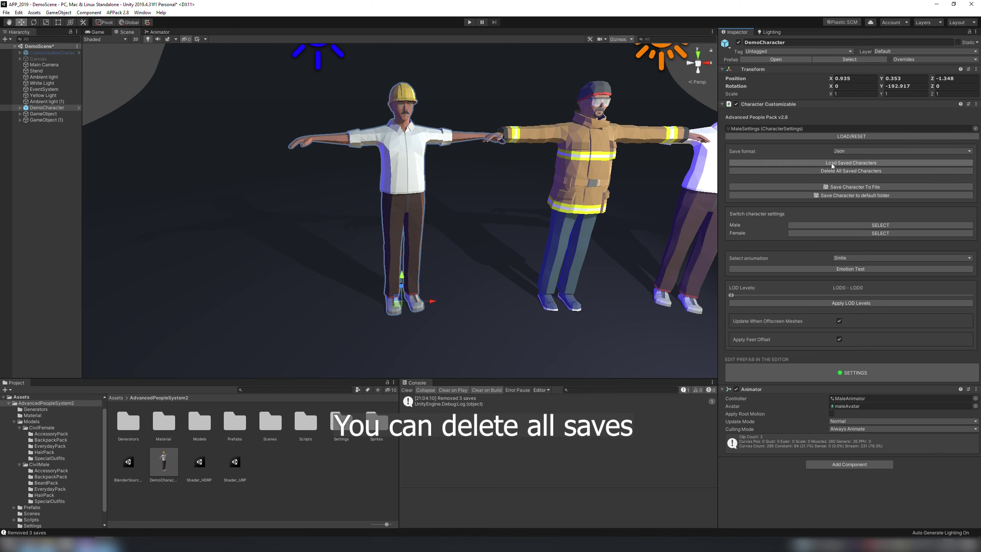
# - Delete GameObject and GameObject (1) from the scene and focus the view on DemoCharacter
pyautogui.moveTo(527, 217); pyautogui.dragTo(503, 226, button='middle')
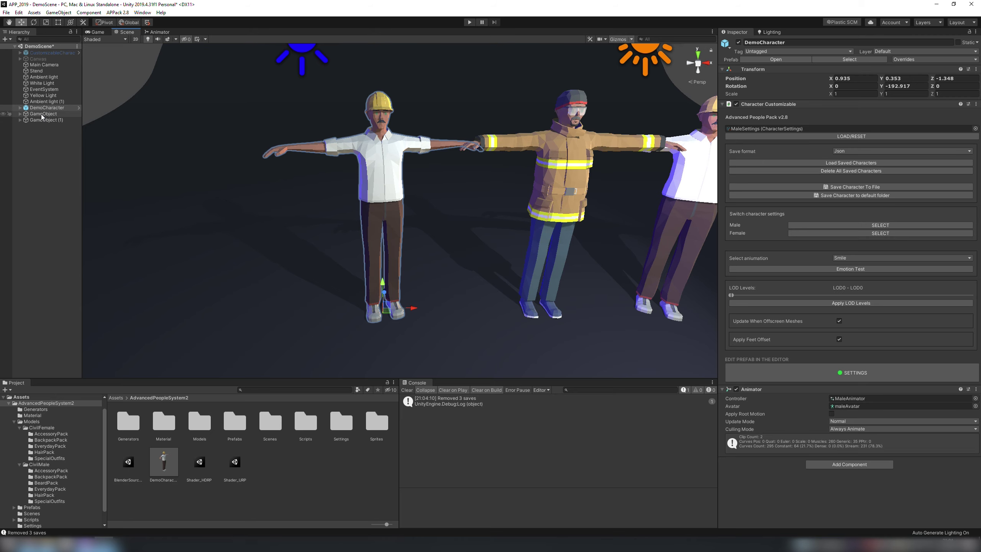
pyautogui.click(41, 114)
pyautogui.keyDown('shift'); pyautogui.click(47, 120); pyautogui.keyUp('shift')
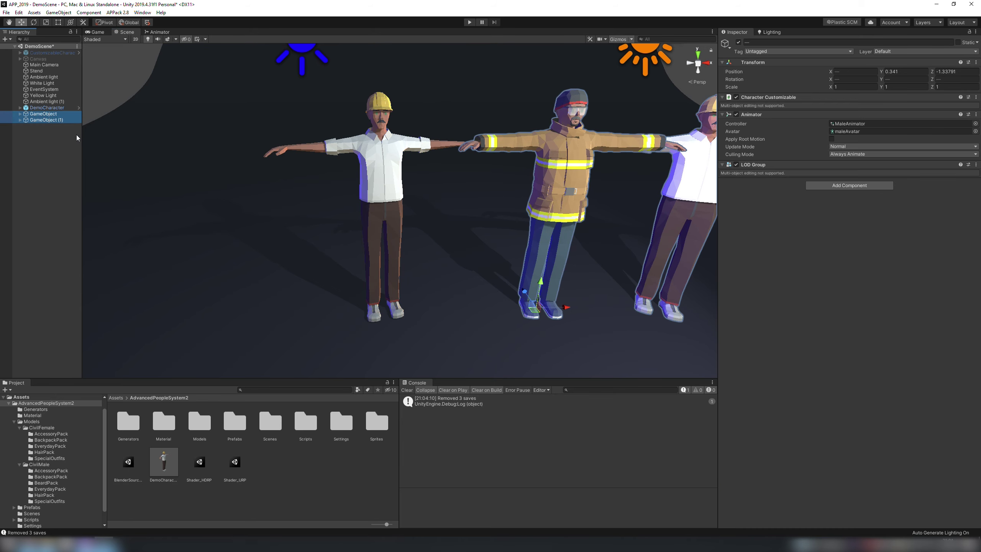
pyautogui.press('Delete')
pyautogui.doubleClick(43, 107)
pyautogui.moveTo(436, 200); pyautogui.dragTo(443, 201, button='middle')
pyautogui.scroll(-2, 443, 201)
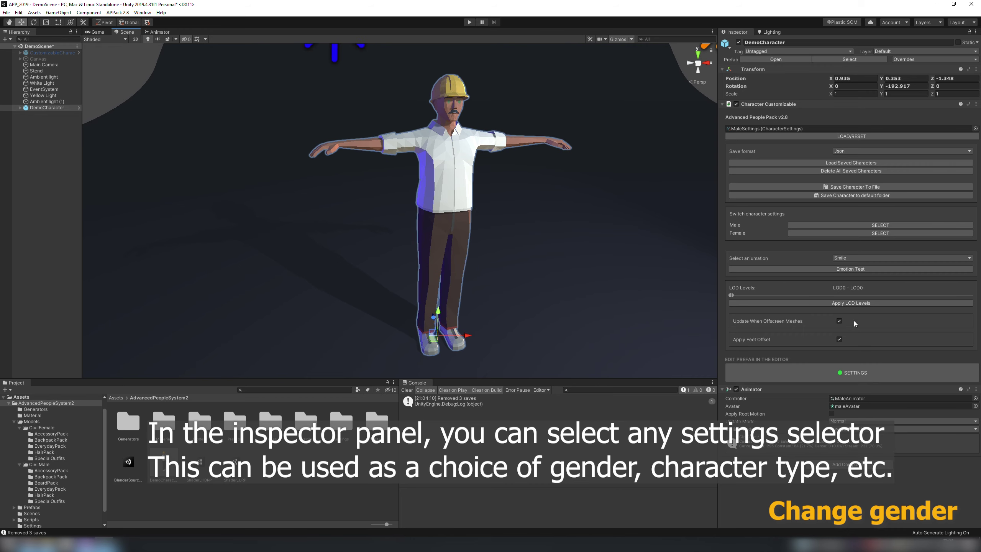
# - Switch DemoCharacter to the Female character settings and expand its appearance settings
pyautogui.click(815, 233)
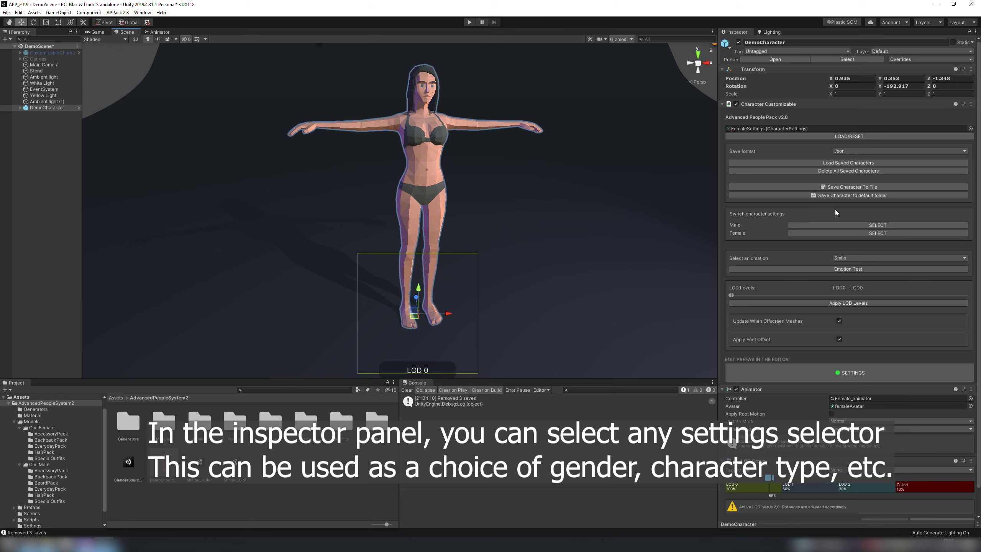
pyautogui.click(848, 372)
pyautogui.scroll(-8, 845, 344)
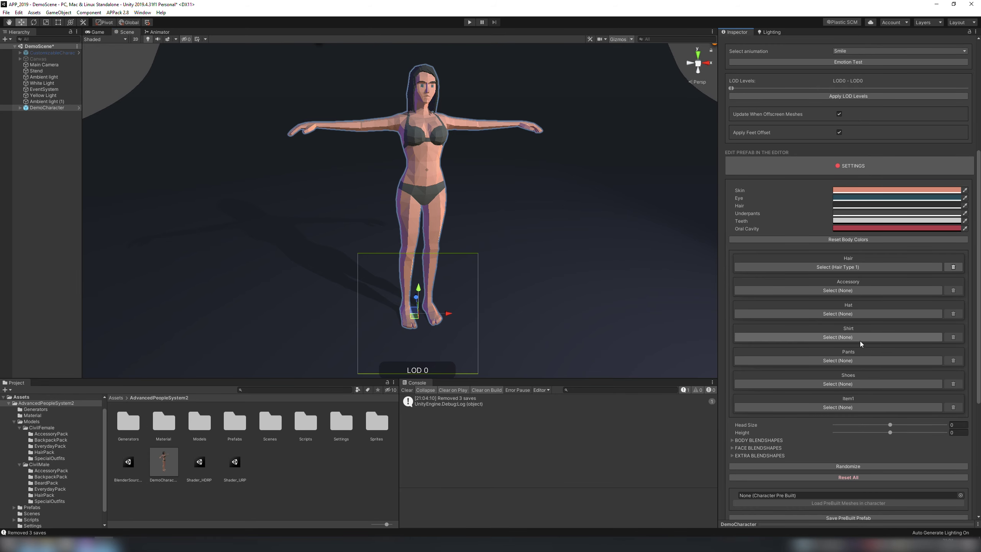
# - Randomize the female character repeatedly until she has a pink sweater, dark red pants and a face mask
pyautogui.click(845, 397)
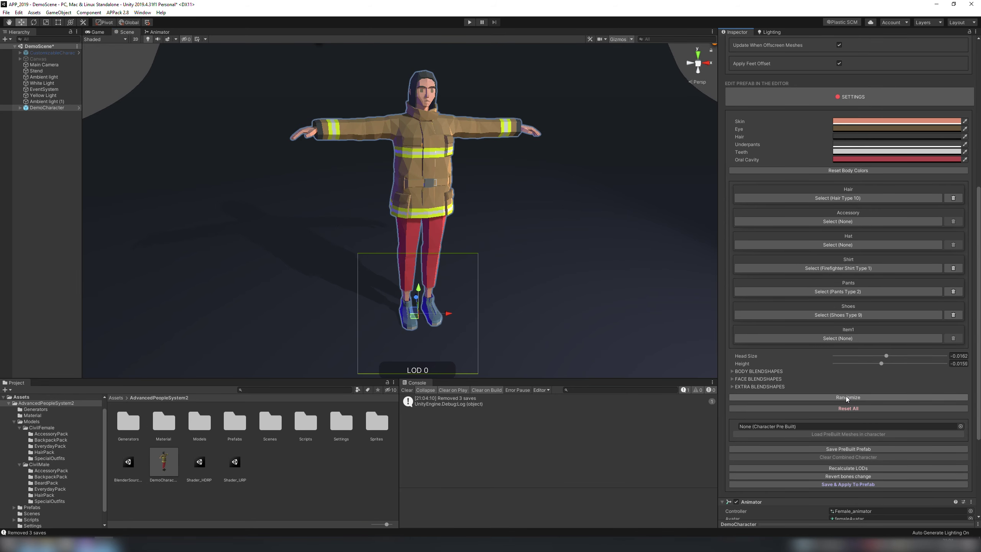
pyautogui.click(846, 397)
pyautogui.click(846, 396)
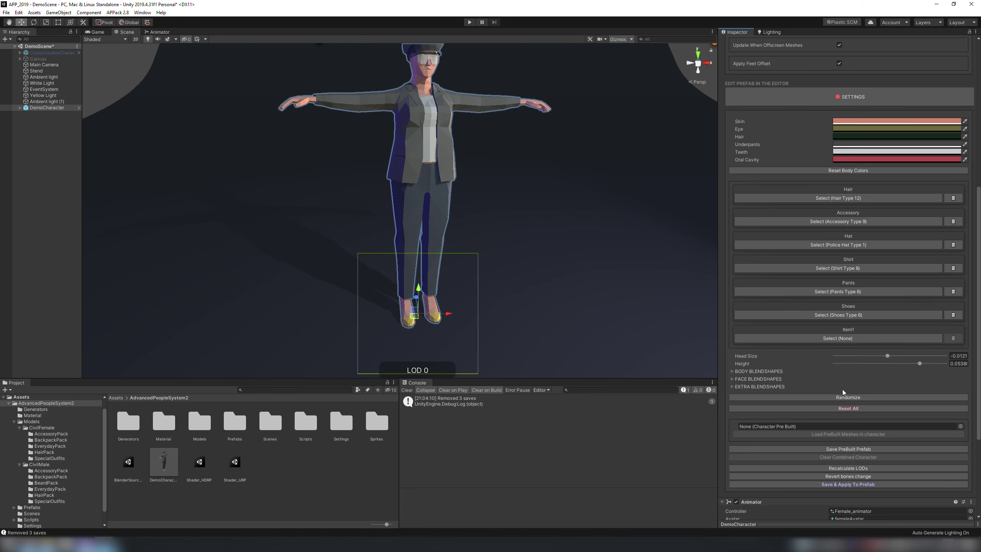
pyautogui.moveTo(548, 234); pyautogui.dragTo(556, 256, button='middle')
pyautogui.scroll(-3, 555, 255)
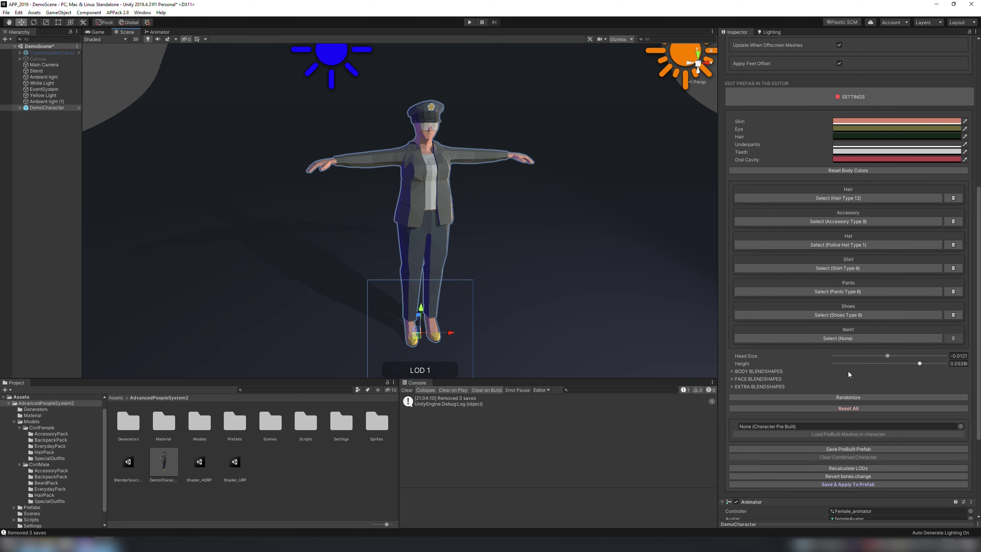
pyautogui.click(850, 398)
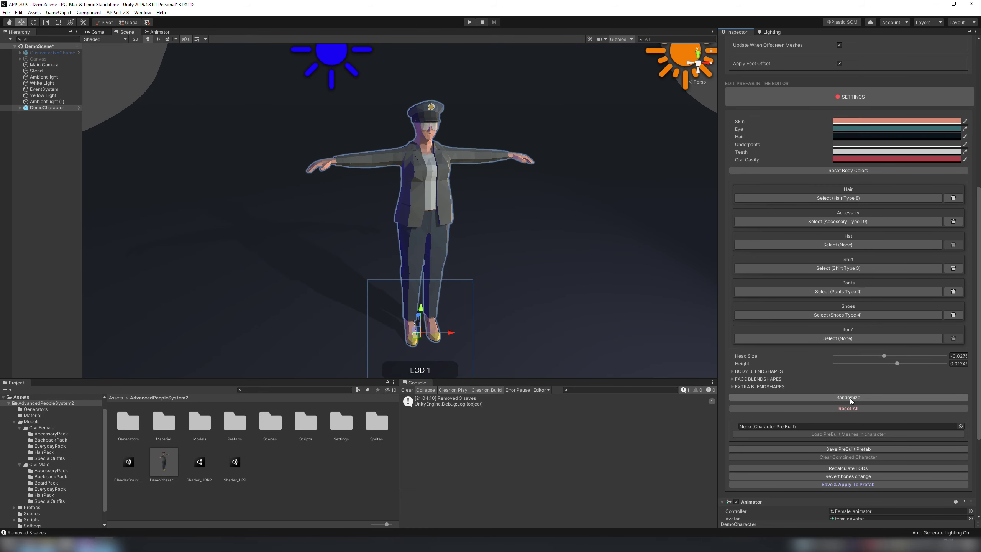
# - Adjust the female character's body blendshapes to Fat 0, Slimness about 72.8 and BreastSize about 47.9
pyautogui.click(734, 386)
pyautogui.click(734, 386)
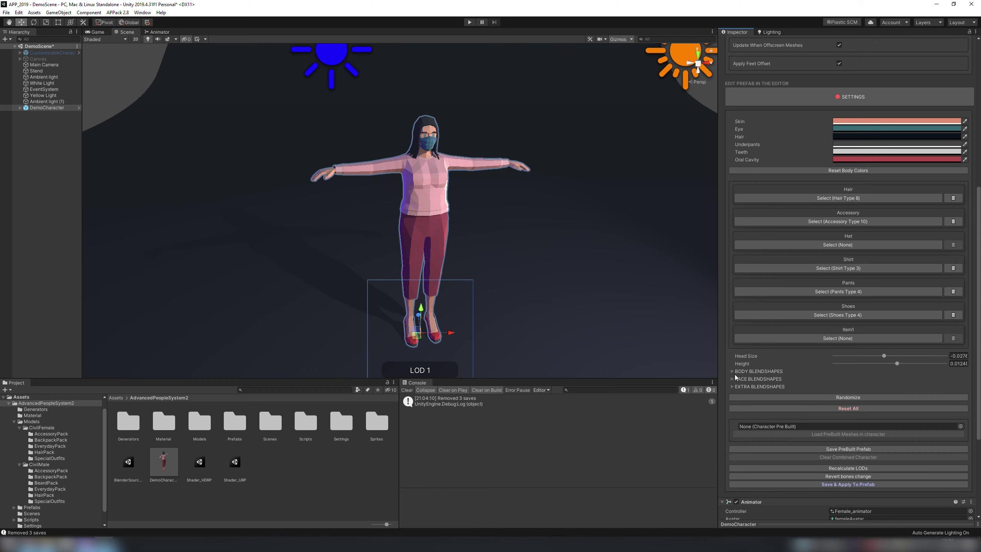
pyautogui.click(732, 371)
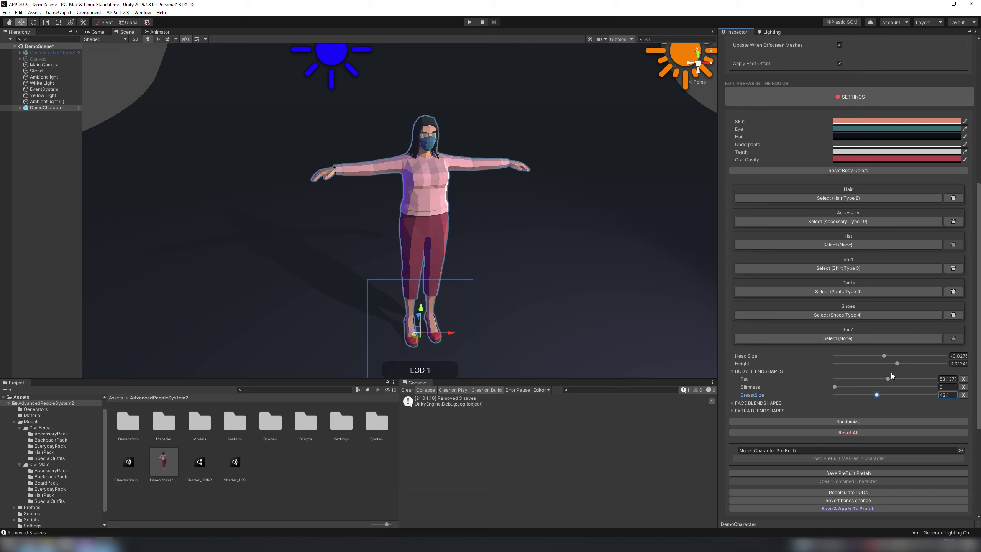
pyautogui.moveTo(887, 379); pyautogui.dragTo(915, 387)
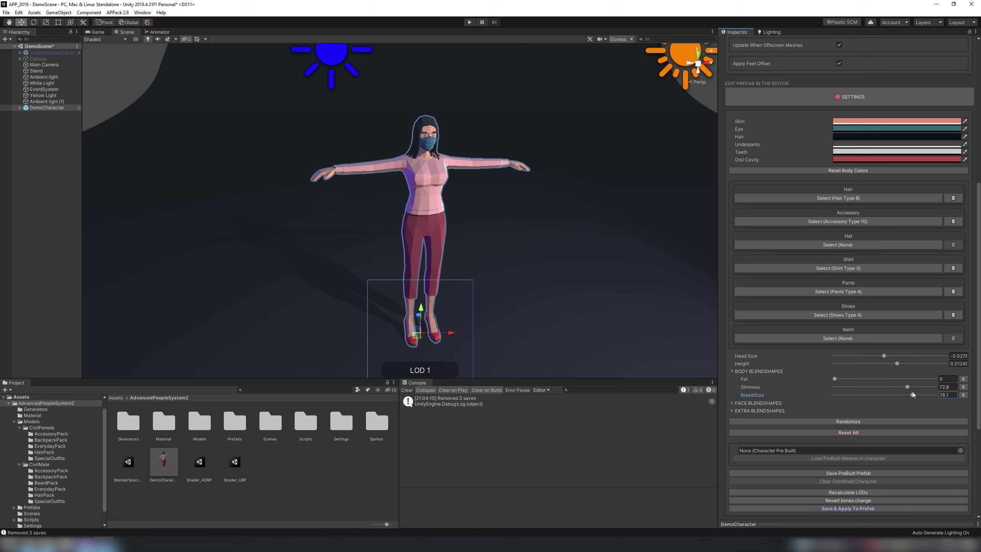
# - Equip the female character with Backpack Type 3 as Item1 and inspect it from the side
pyautogui.click(853, 334)
pyautogui.click(884, 362)
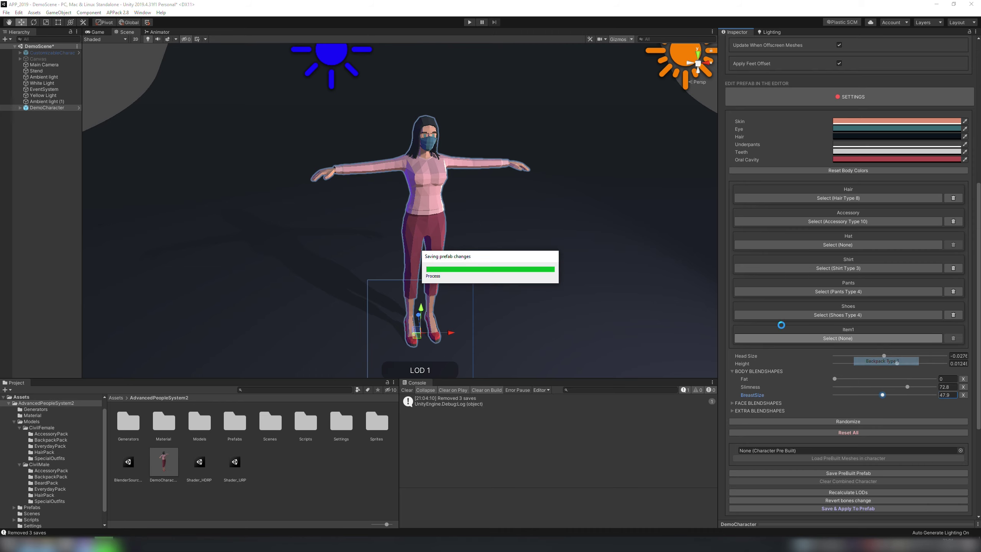
pyautogui.keyDown('alt'); pyautogui.moveTo(542, 240); pyautogui.dragTo(519, 214); pyautogui.keyUp('alt')
pyautogui.moveTo(519, 215); pyautogui.dragTo(519, 195, button='middle')
pyautogui.keyDown('alt'); pyautogui.moveTo(460, 211); pyautogui.dragTo(521, 225); pyautogui.keyUp('alt')
pyautogui.moveTo(512, 244); pyautogui.dragTo(481, 208, button='middle')
pyautogui.scroll(2, 483, 192)
pyautogui.keyDown('alt'); pyautogui.moveTo(481, 208); pyautogui.dragTo(457, 205); pyautogui.keyUp('alt')
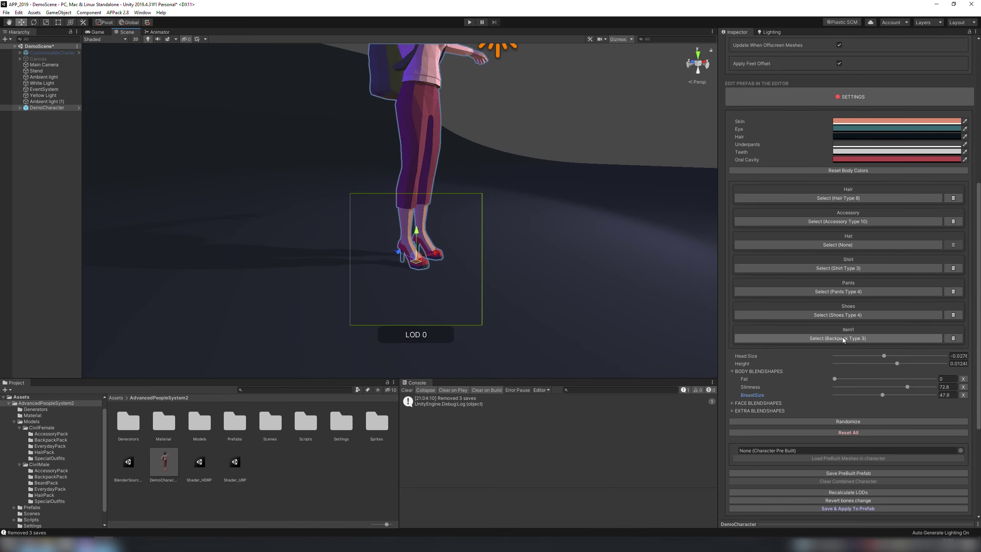
# - Change the female character's shoes to Shoes Type 5, and replace them with Shoes Type 1
pyautogui.click(844, 315)
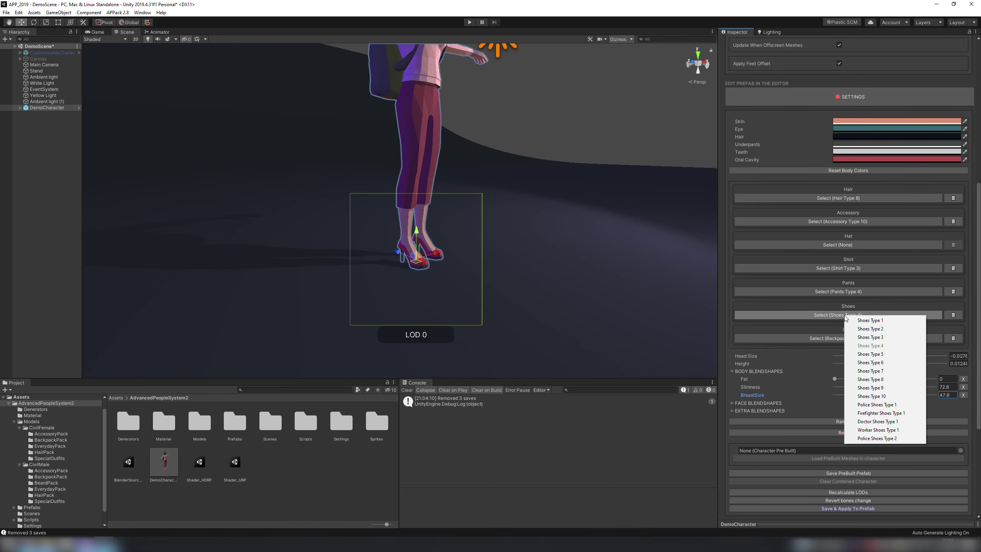
pyautogui.click(869, 354)
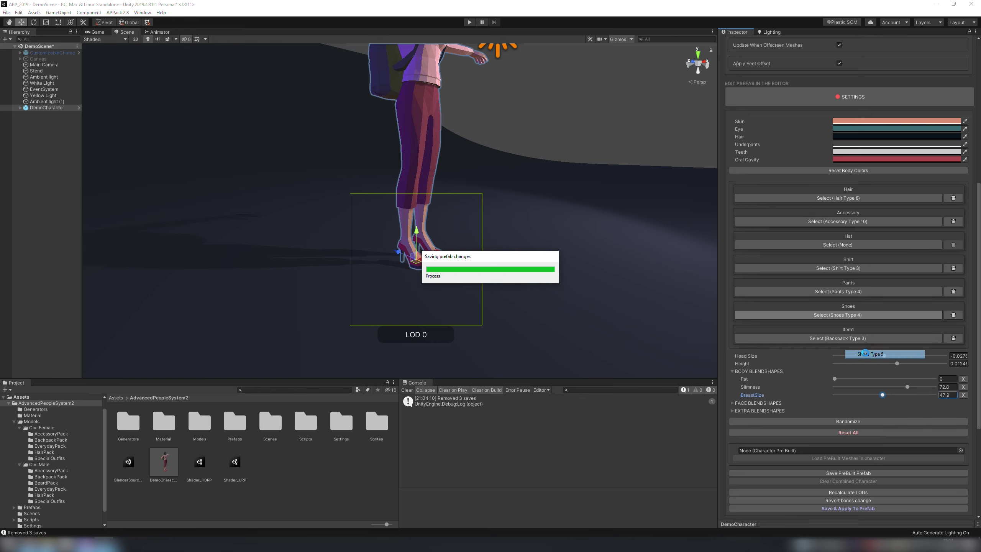
pyautogui.click(856, 315)
pyautogui.click(882, 322)
# - Examine the female character's outfit, backpack and shoes from several angles
pyautogui.scroll(-1, 582, 213)
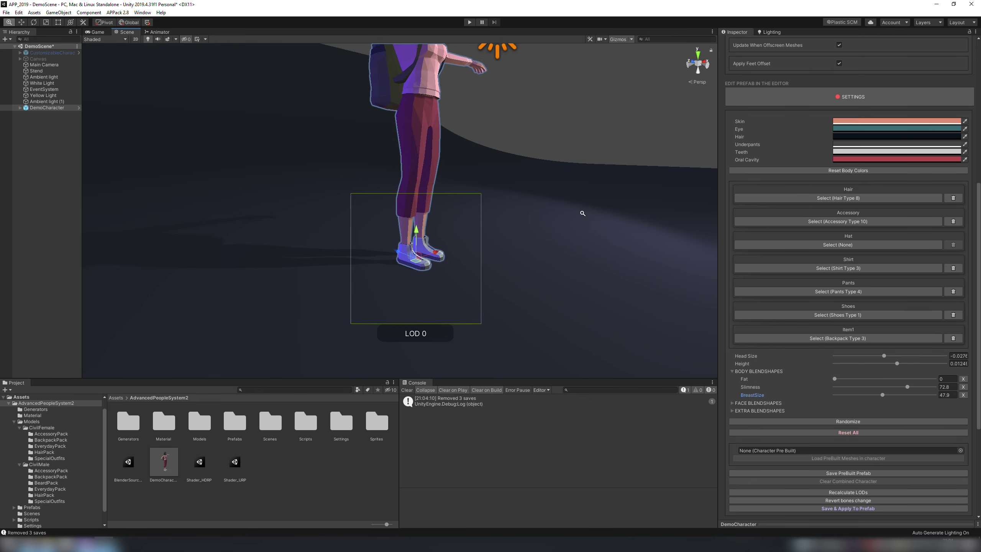
pyautogui.keyDown('alt'); pyautogui.moveTo(583, 213); pyautogui.dragTo(468, 191, button='right'); pyautogui.keyUp('alt')
pyautogui.keyDown('alt'); pyautogui.moveTo(468, 191); pyautogui.dragTo(390, 156); pyautogui.keyUp('alt')
pyautogui.keyDown('alt'); pyautogui.moveTo(390, 155); pyautogui.dragTo(385, 175, button='middle'); pyautogui.keyUp('alt')
pyautogui.keyDown('alt'); pyautogui.moveTo(385, 174); pyautogui.dragTo(486, 195, button='right'); pyautogui.keyUp('alt')
pyautogui.keyDown('alt'); pyautogui.moveTo(486, 195); pyautogui.dragTo(485, 221, button='middle'); pyautogui.keyUp('alt')
pyautogui.keyDown('alt'); pyautogui.moveTo(485, 222); pyautogui.dragTo(448, 222); pyautogui.keyUp('alt')
pyautogui.scroll(4, 781, 279)
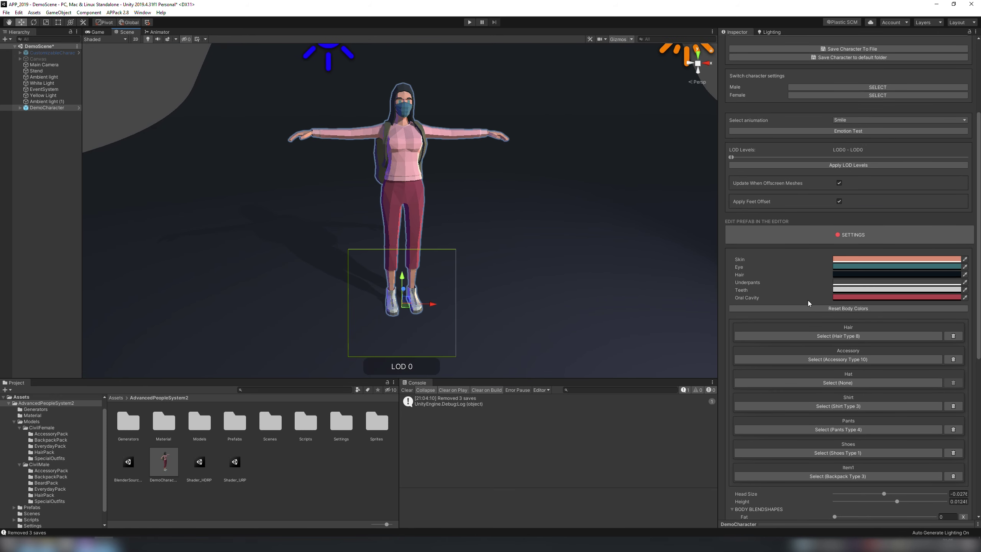
pyautogui.moveTo(504, 199); pyautogui.dragTo(515, 210, button='middle')
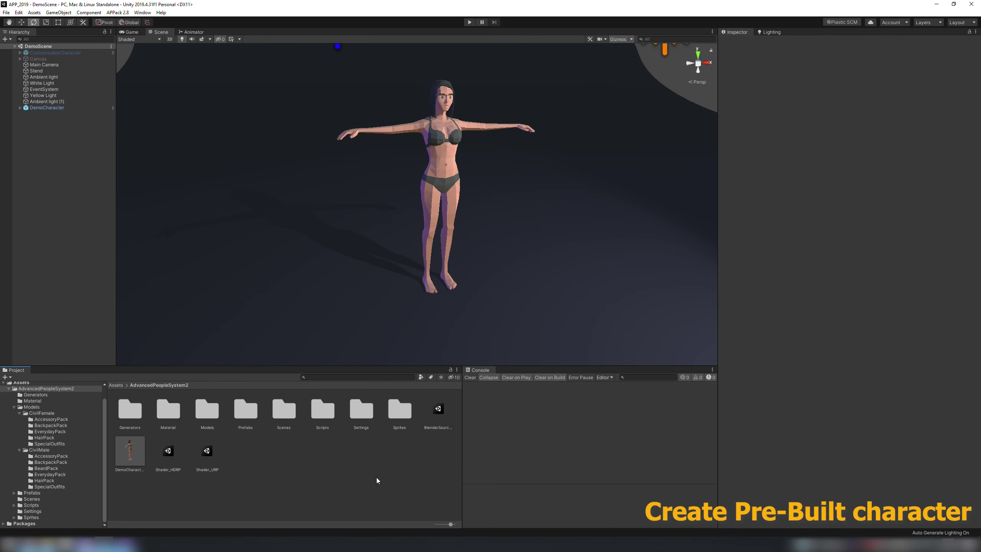
# - Create a folder named Combined inside AdvancedPeopleSystem2 for storing pre-built characters
pyautogui.rightClick(345, 471)
pyautogui.moveTo(440, 277)
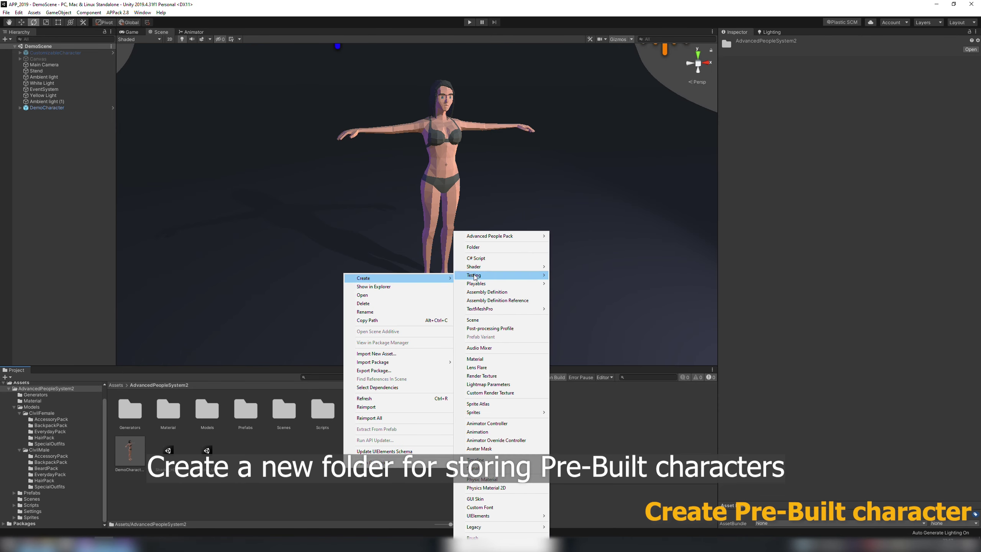
pyautogui.click(483, 247)
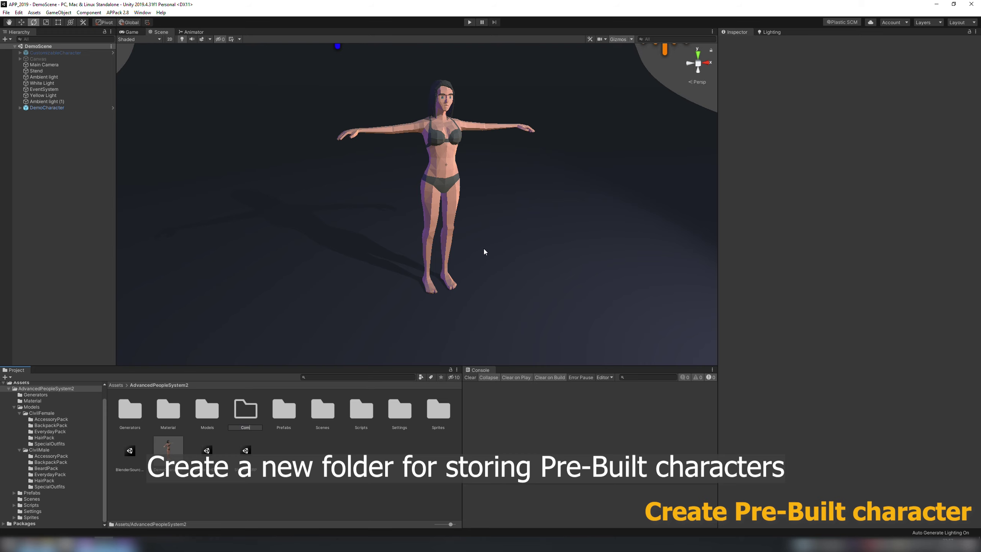
pyautogui.write('Combined')
pyautogui.press('Return')
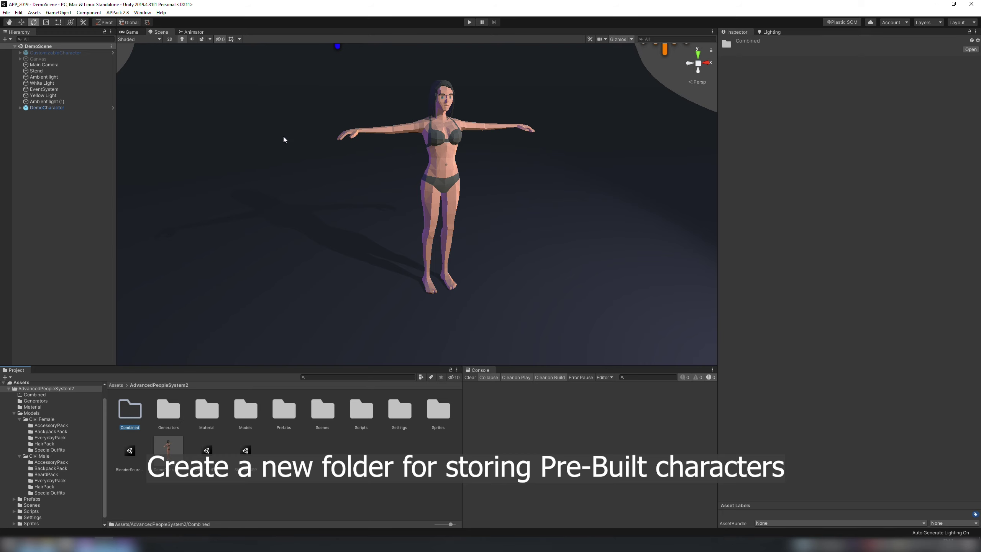
# - Randomize DemoCharacter repeatedly until she has a yellow worker hat, a green shirt and firefighter pants
pyautogui.click(78, 108)
pyautogui.scroll(-6, 831, 303)
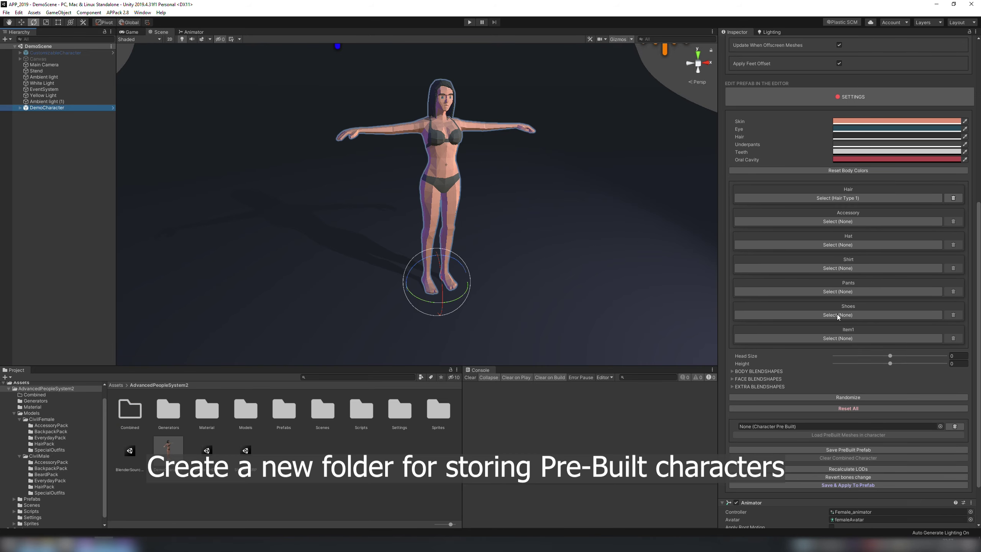
pyautogui.click(832, 397)
pyautogui.click(833, 397)
pyautogui.click(833, 397)
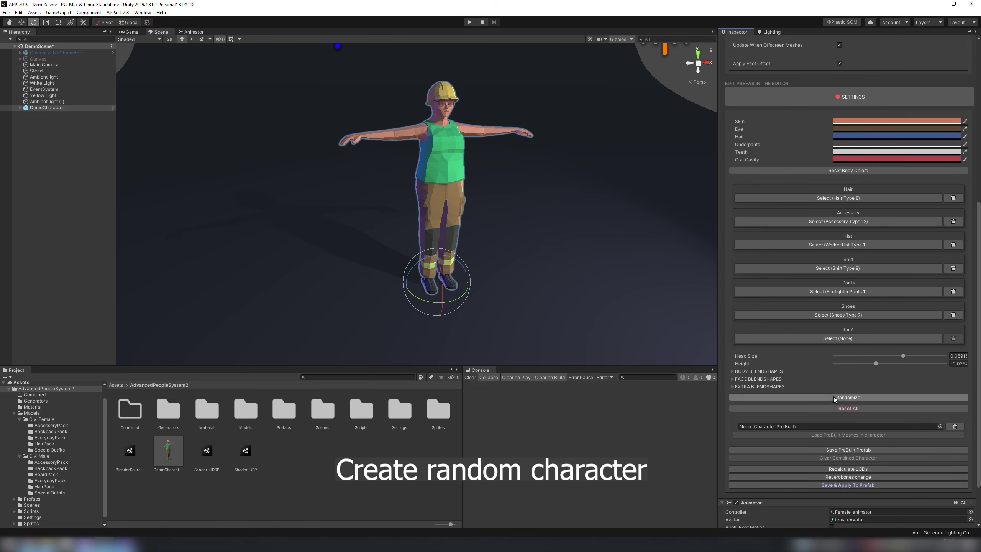
# - Randomize DemoCharacter into a red coat outfit and save it as a pre-built prefab in the Combined folder
pyautogui.click(834, 398)
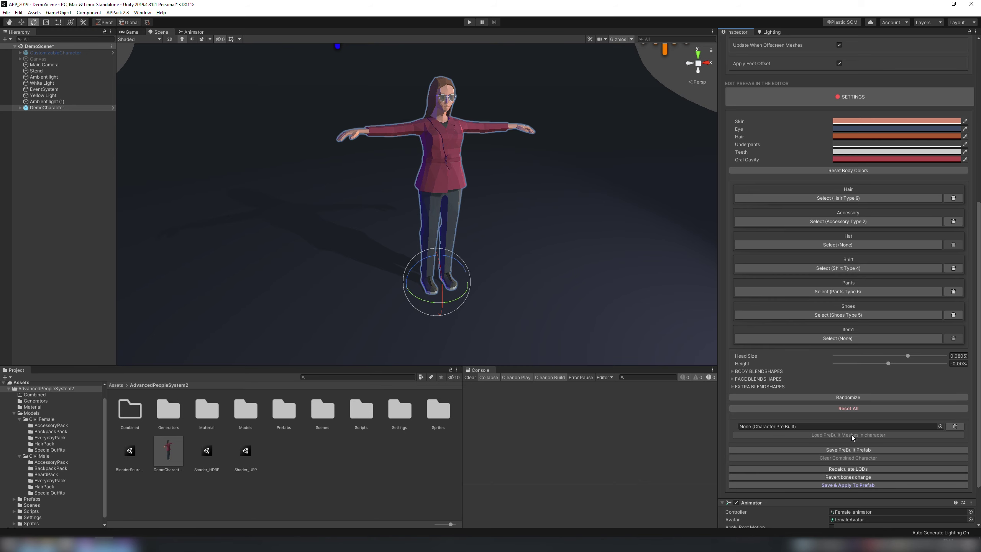
pyautogui.click(853, 450)
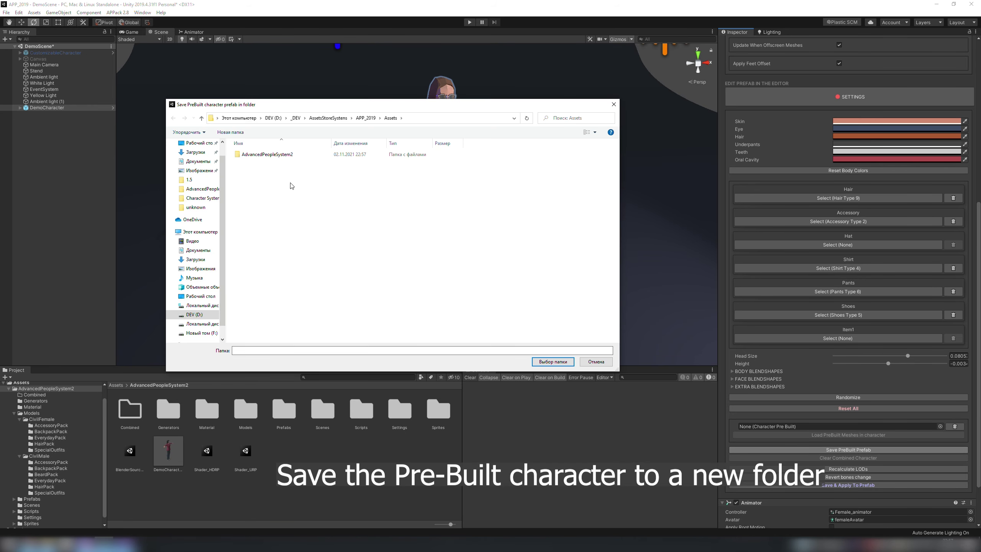
pyautogui.doubleClick(272, 154)
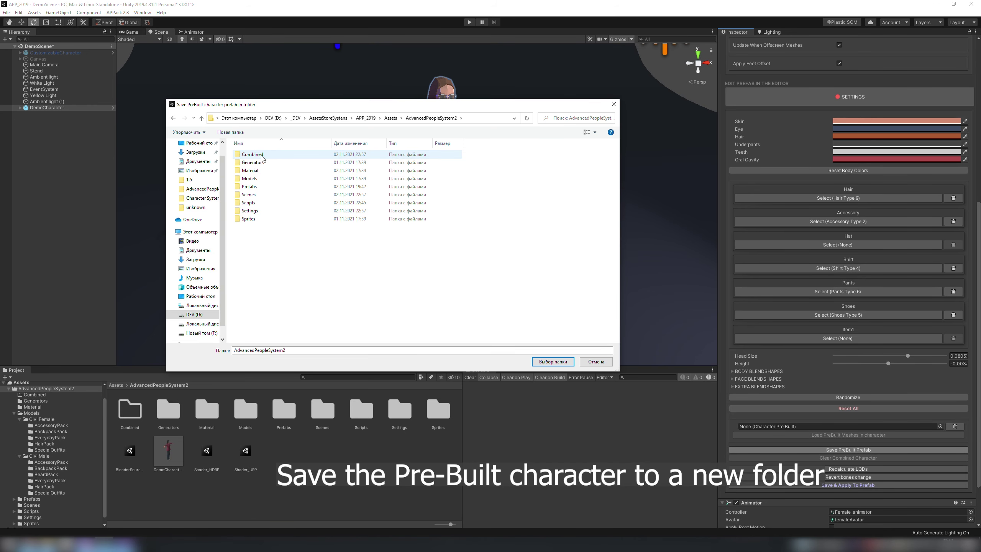
pyautogui.click(552, 362)
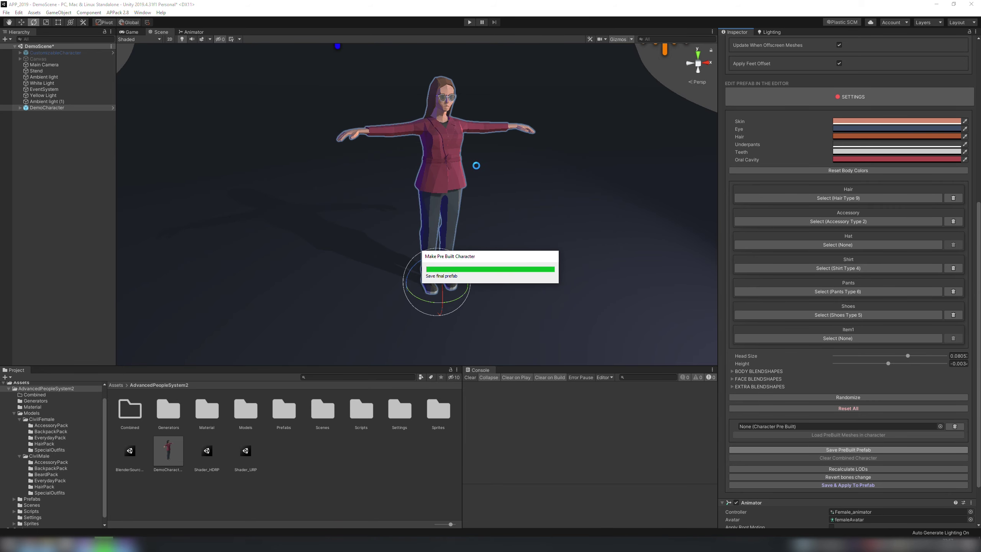
pyautogui.moveTo(479, 167)
pyautogui.keyDown('alt'); pyautogui.mouseDown()
pyautogui.moveTo(467, 177)
pyautogui.moveTo(461, 170)
pyautogui.mouseUp(); pyautogui.keyUp('alt')
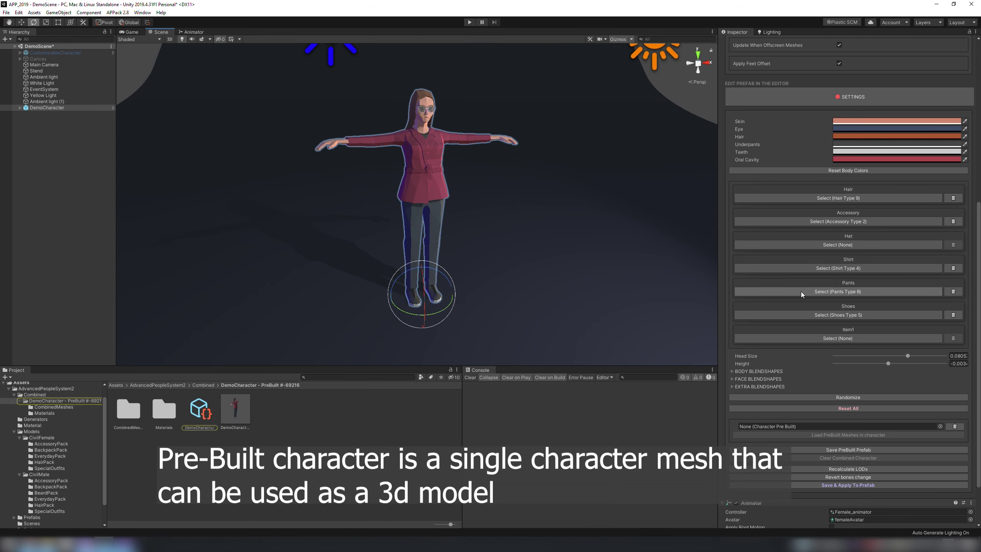
# - Randomize DemoCharacter until she wears a police hat and shirt, and save this look as another pre-built prefab in Combined
pyautogui.click(851, 396)
pyautogui.click(851, 396)
pyautogui.click(851, 396)
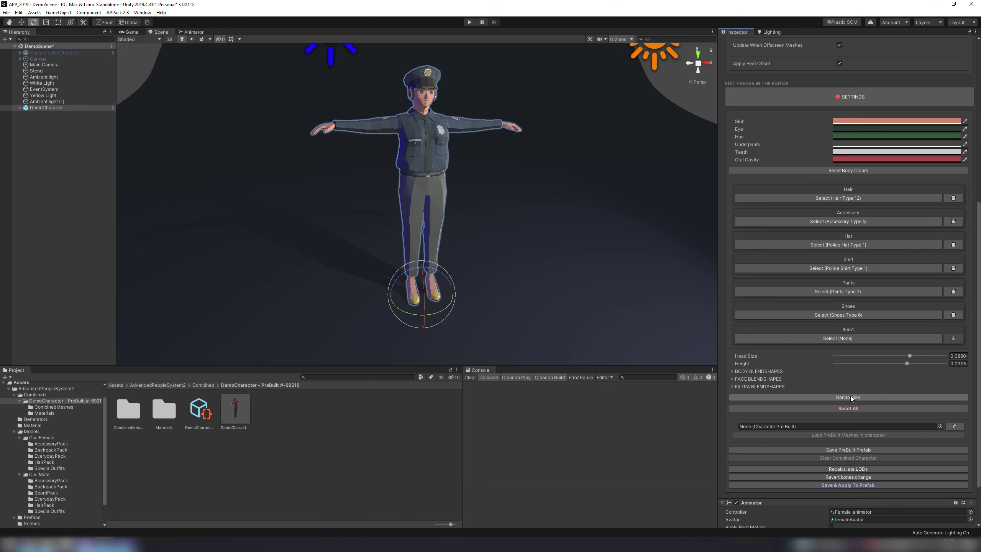
pyautogui.click(857, 451)
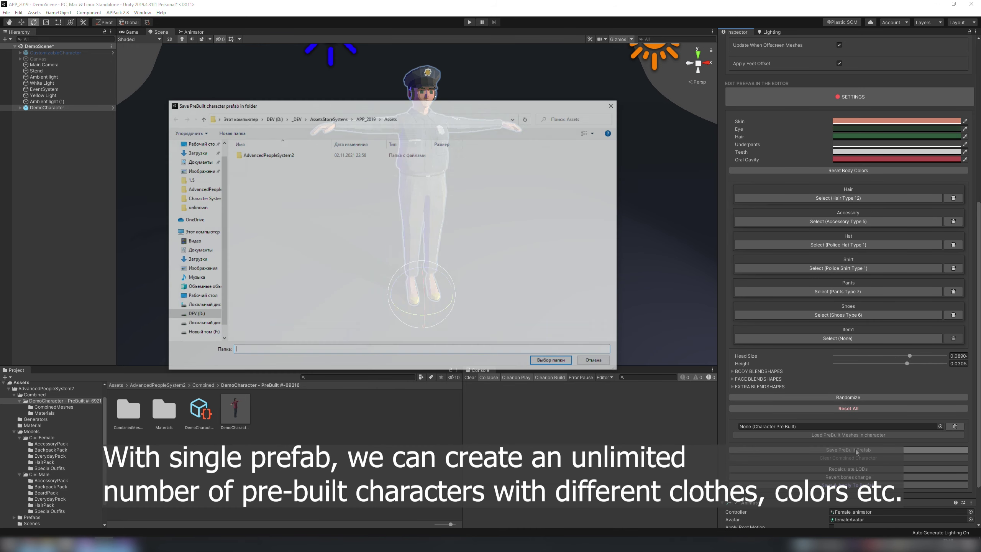
pyautogui.doubleClick(284, 155)
pyautogui.click(281, 156)
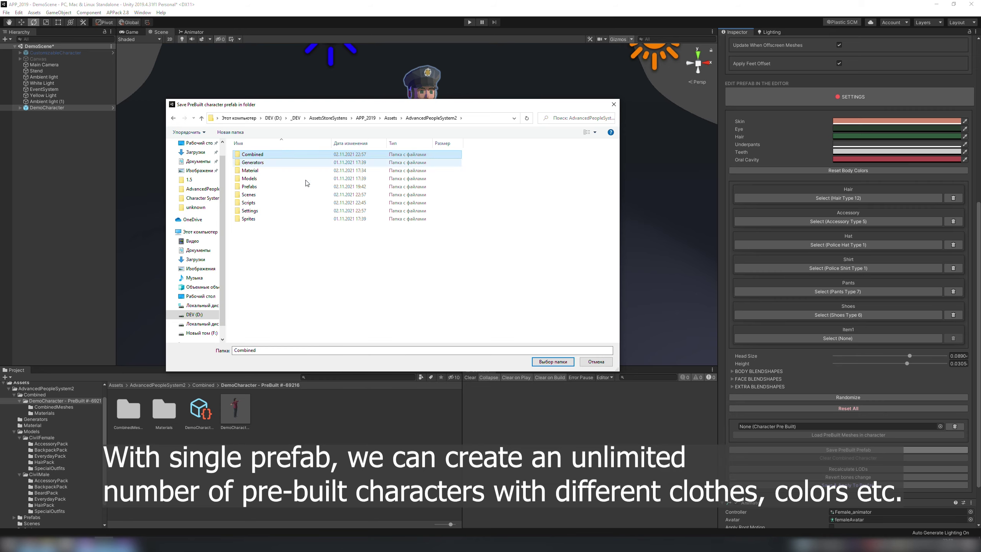
pyautogui.click(553, 362)
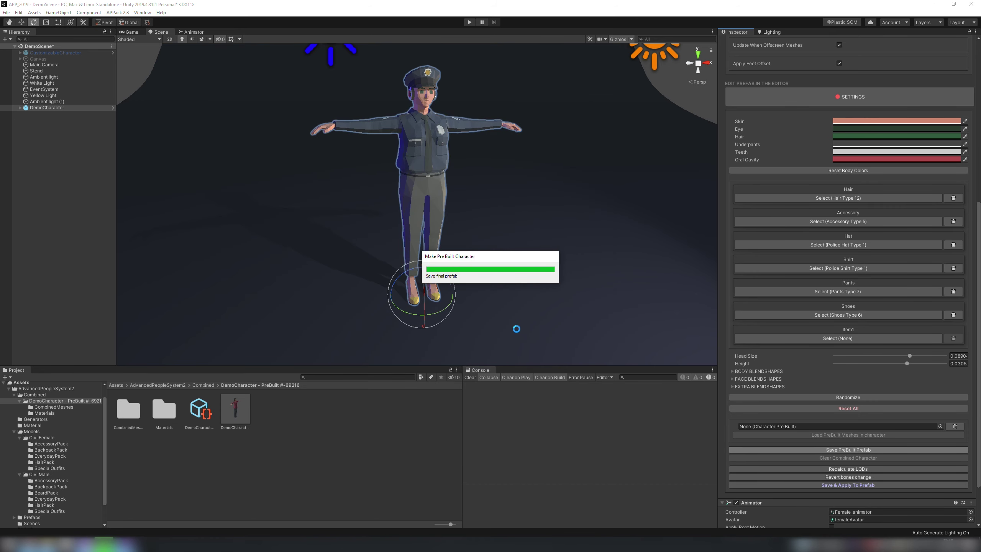
# - Place the red-coated pre-built character from its Combined subfolder into the scene beside DemoCharacter
pyautogui.click(208, 385)
pyautogui.click(126, 413)
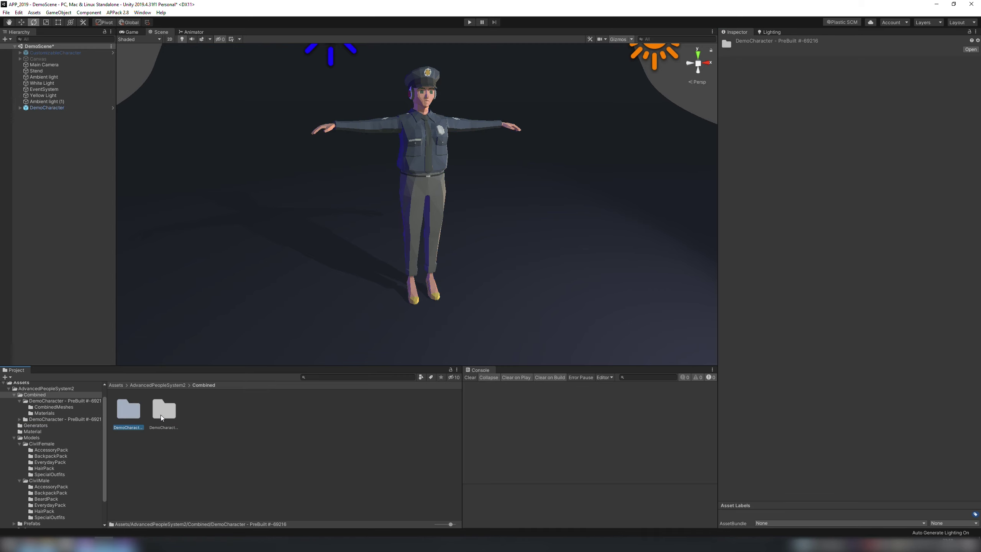
pyautogui.doubleClick(140, 412)
pyautogui.moveTo(244, 414); pyautogui.dragTo(386, 293)
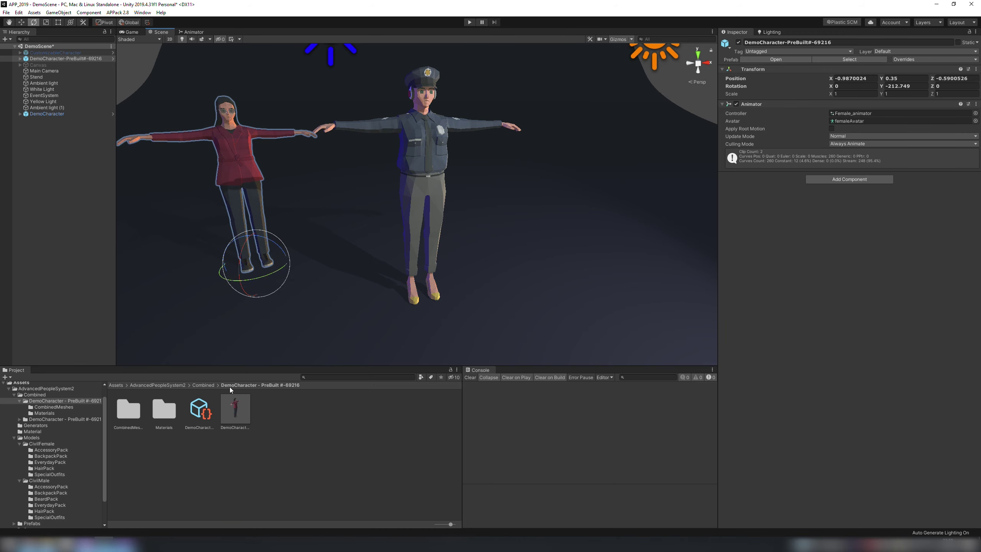
# - Place the police pre-built character from its Combined subfolder into the scene on DemoCharacter's other side
pyautogui.click(196, 385)
pyautogui.doubleClick(160, 408)
pyautogui.moveTo(235, 408); pyautogui.dragTo(709, 296)
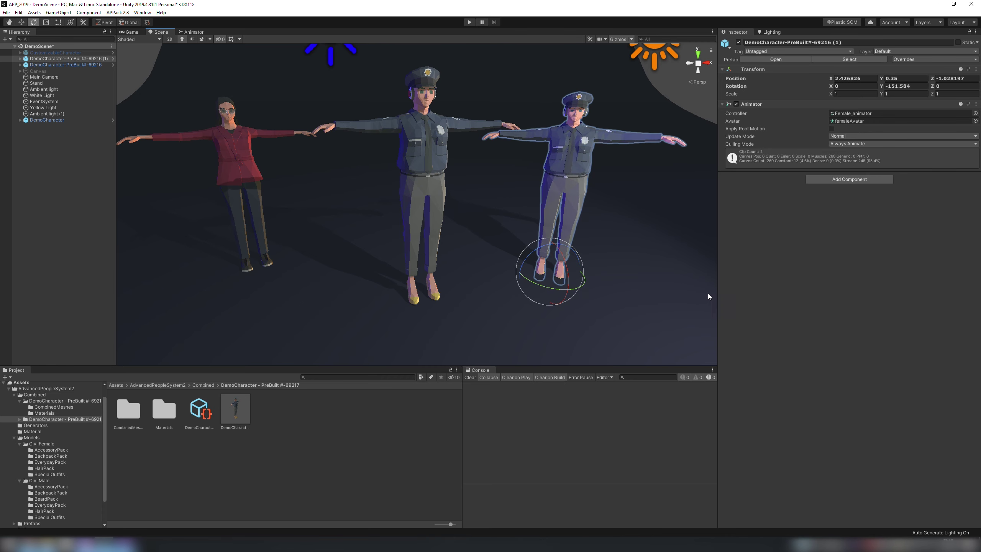
# - Randomize DemoCharacter into a green sleeveless shirt with Hat Type 2 and Pants Type 6
pyautogui.click(47, 120)
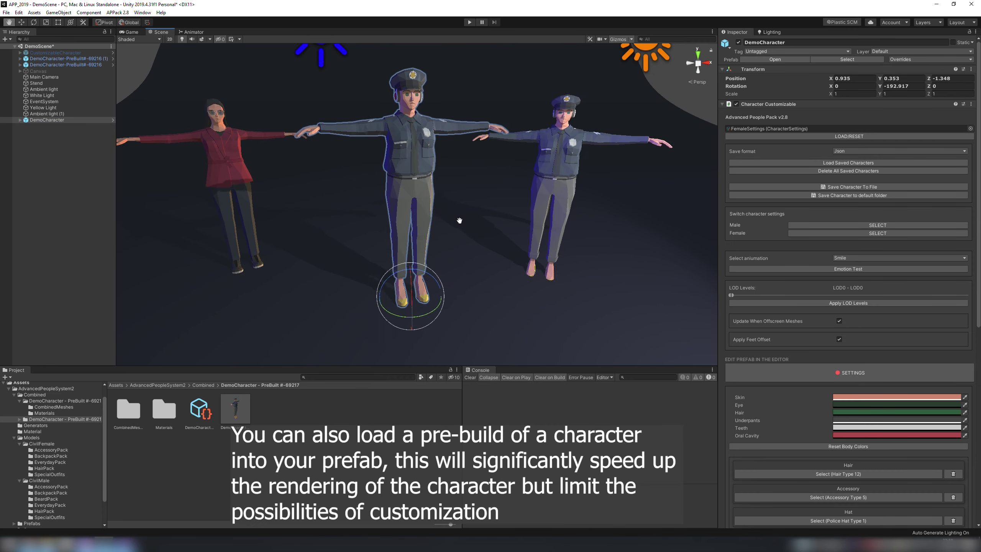
pyautogui.scroll(-10, 888, 374)
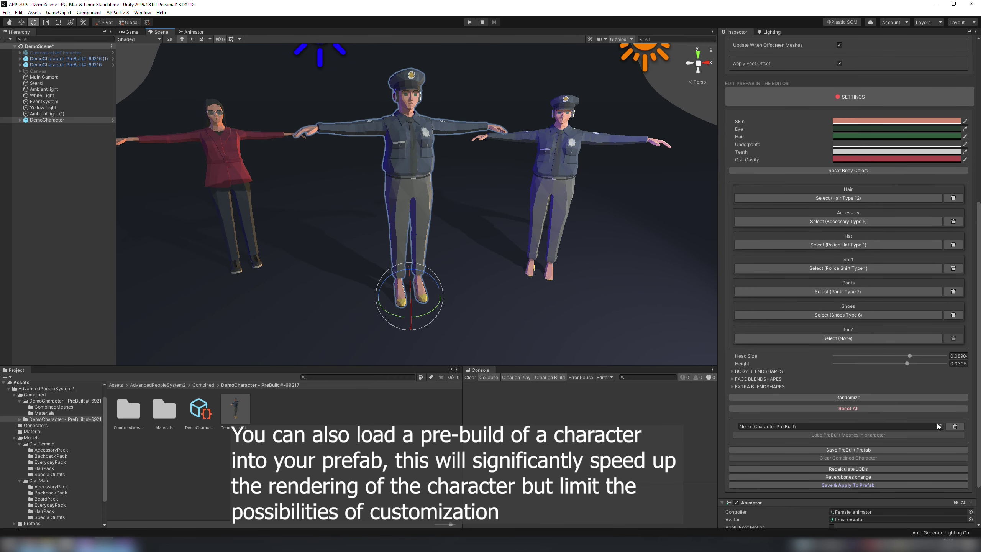
pyautogui.click(864, 397)
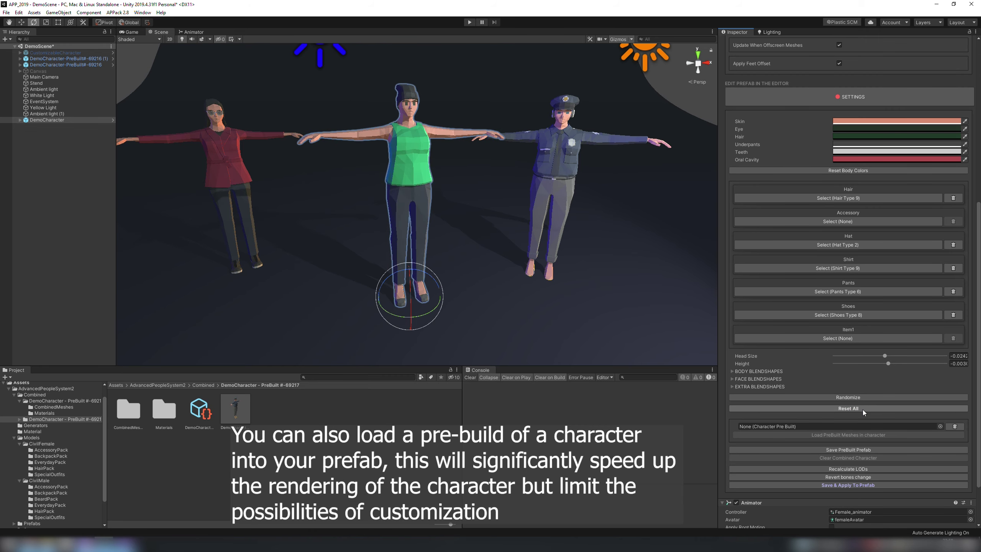
# - Assign the red-coated pre-built asset to DemoCharacter and load its meshes into the character
pyautogui.click(940, 426)
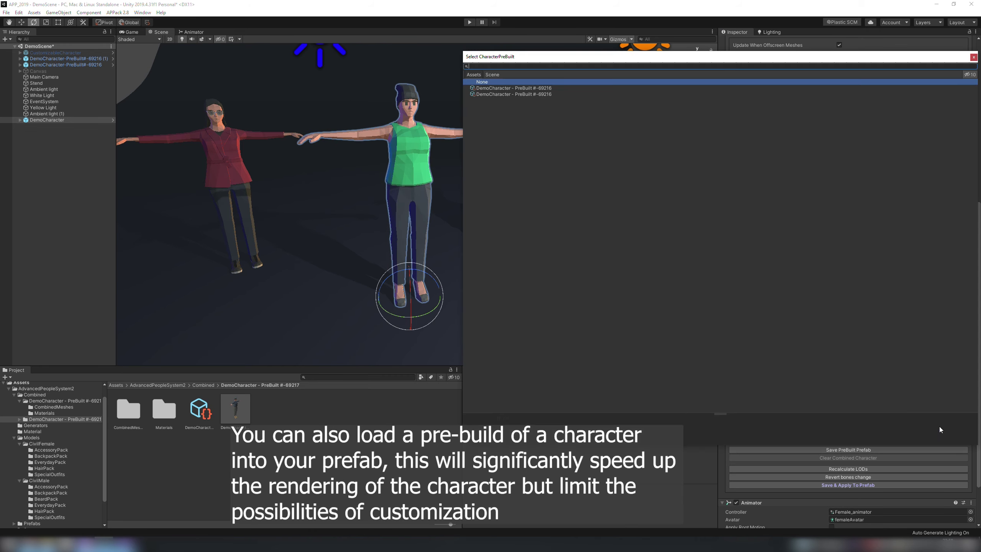
pyautogui.doubleClick(526, 88)
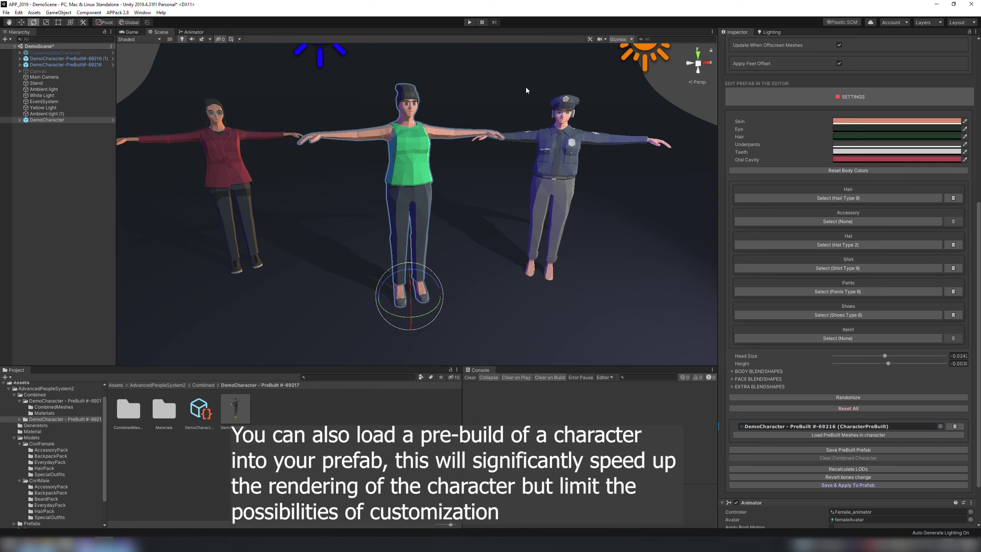
pyautogui.click(837, 433)
pyautogui.moveTo(414, 177); pyautogui.dragTo(423, 199, button='middle')
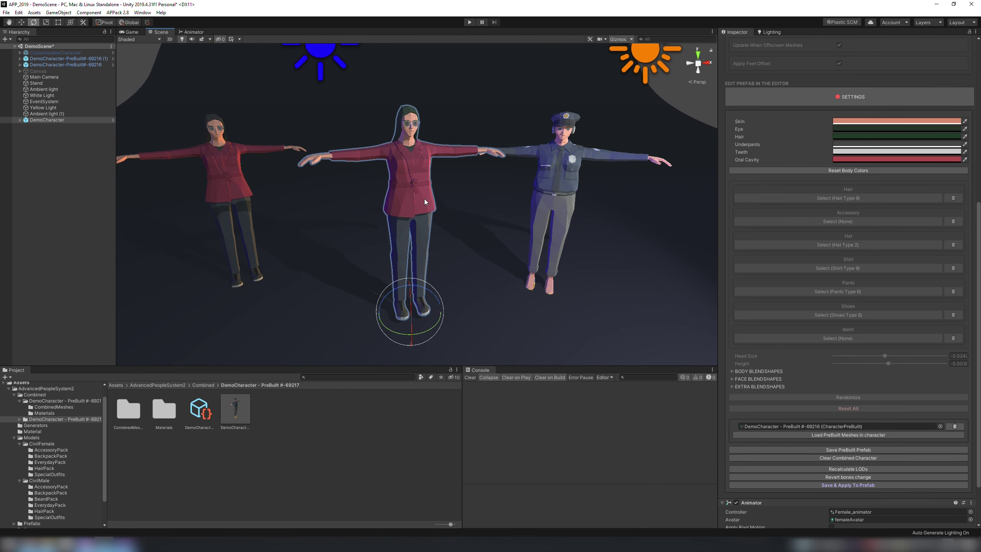
pyautogui.keyDown('alt'); pyautogui.scroll(3, 449, 195); pyautogui.keyUp('alt')
# - Set DemoCharacter's body blendshapes to Fat 0, Slimness 23 and BreastSize 17.6
pyautogui.click(732, 371)
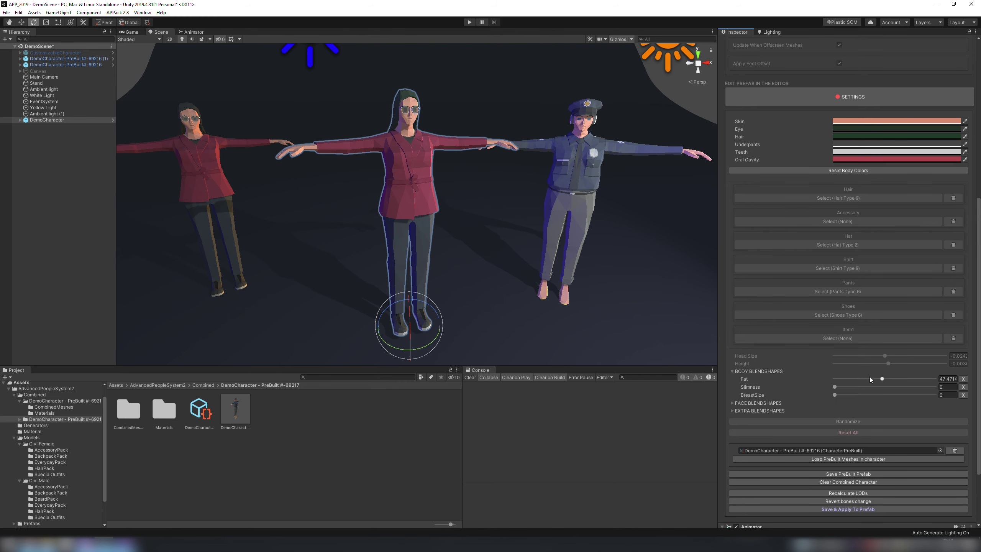
pyautogui.moveTo(881, 380); pyautogui.dragTo(789, 371)
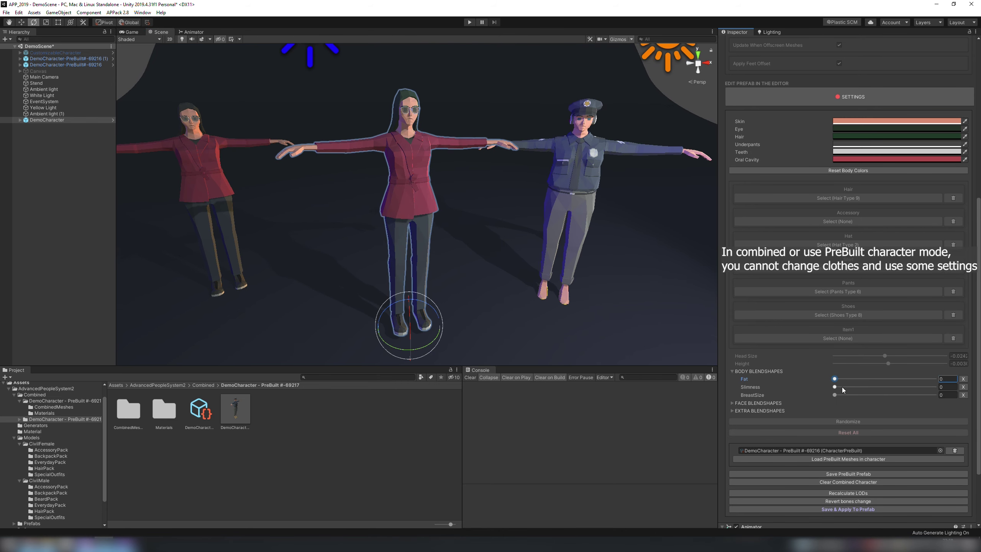
pyautogui.moveTo(842, 386)
pyautogui.mouseDown()
pyautogui.moveTo(910, 387)
pyautogui.moveTo(853, 399)
pyautogui.mouseUp()
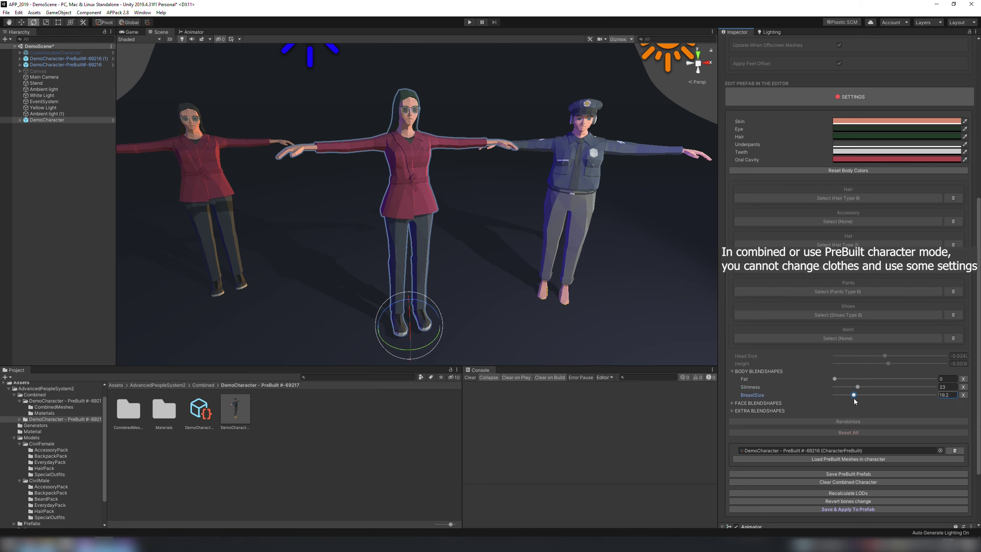
# - Change DemoCharacter's skin color to a darker brown
pyautogui.click(848, 121)
pyautogui.moveTo(919, 352); pyautogui.dragTo(930, 360)
pyautogui.click(962, 300)
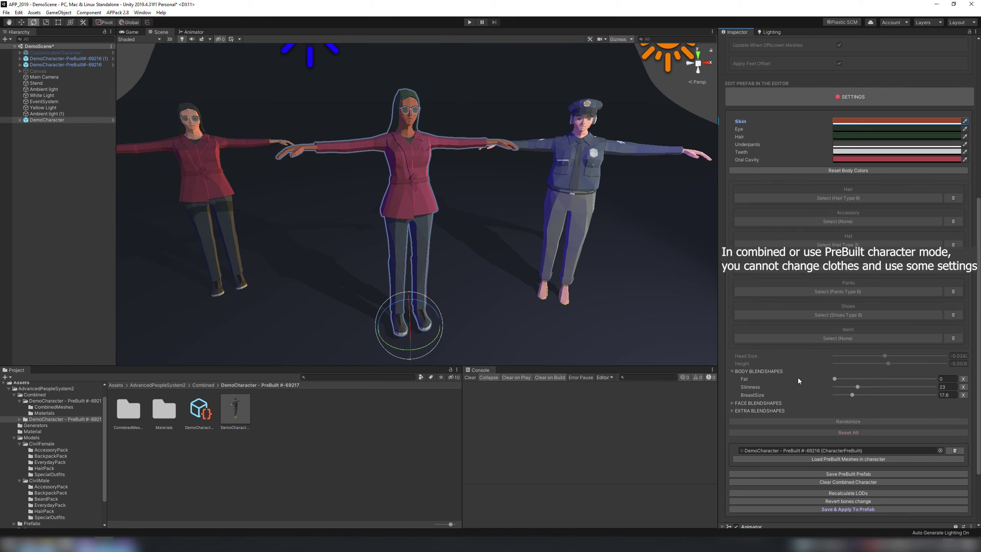
# - Clear the combined character, and load the meshes of the police pre-built asset into DemoCharacter
pyautogui.click(854, 481)
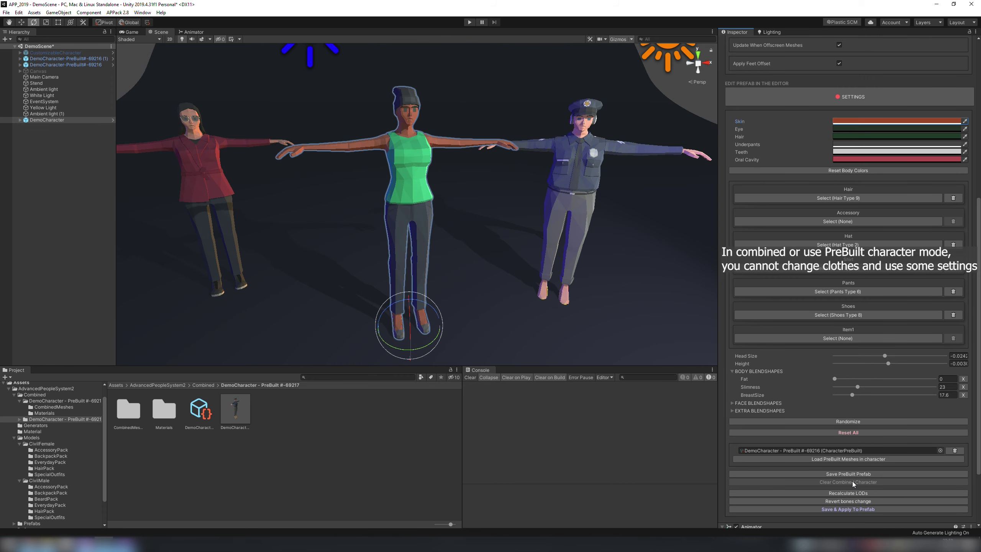
pyautogui.click(940, 450)
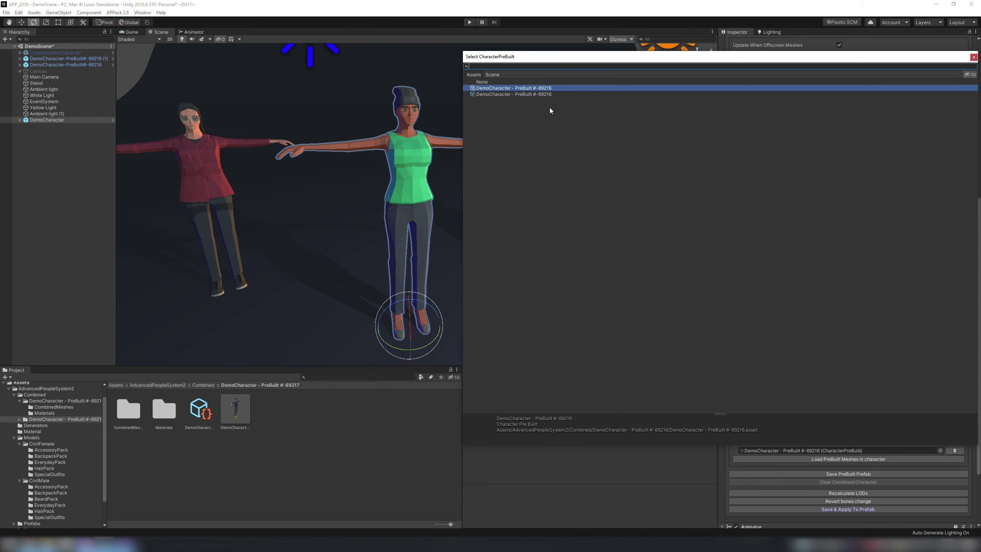
pyautogui.doubleClick(542, 95)
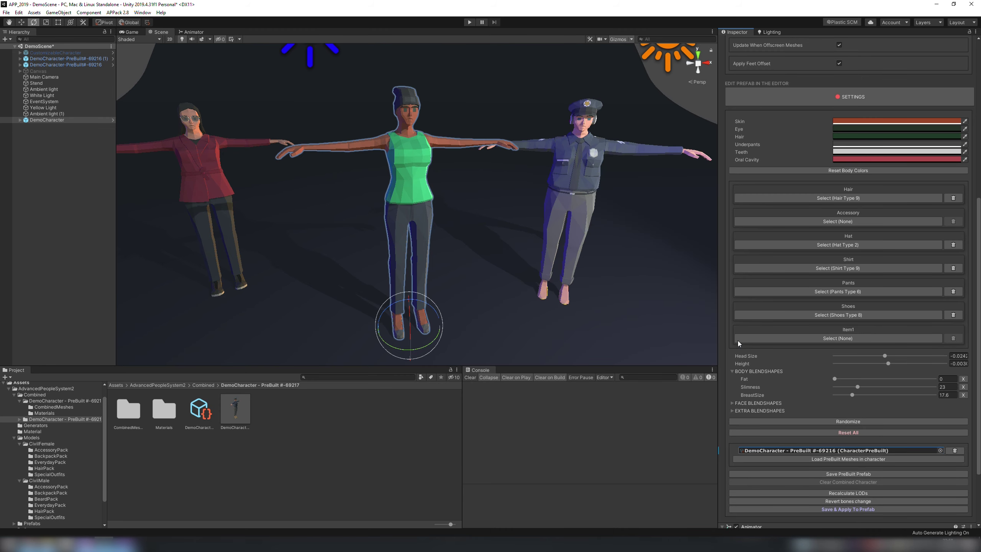
pyautogui.click(816, 458)
pyautogui.moveTo(589, 279); pyautogui.dragTo(615, 230, button='middle')
# - Reset DemoCharacter's body colors and change the eye color to light blue
pyautogui.click(872, 171)
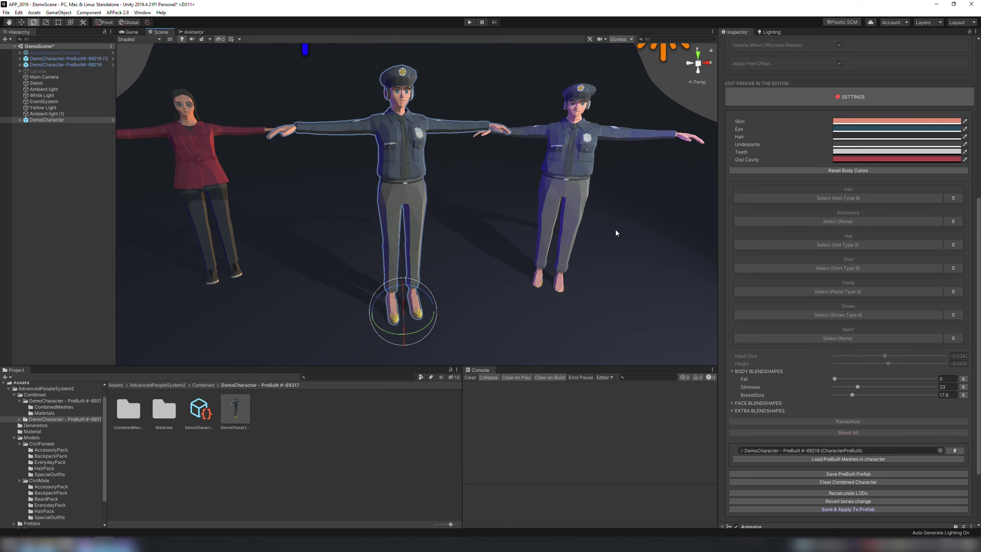
pyautogui.click(857, 129)
pyautogui.moveTo(927, 364); pyautogui.dragTo(924, 350)
pyautogui.click(961, 301)
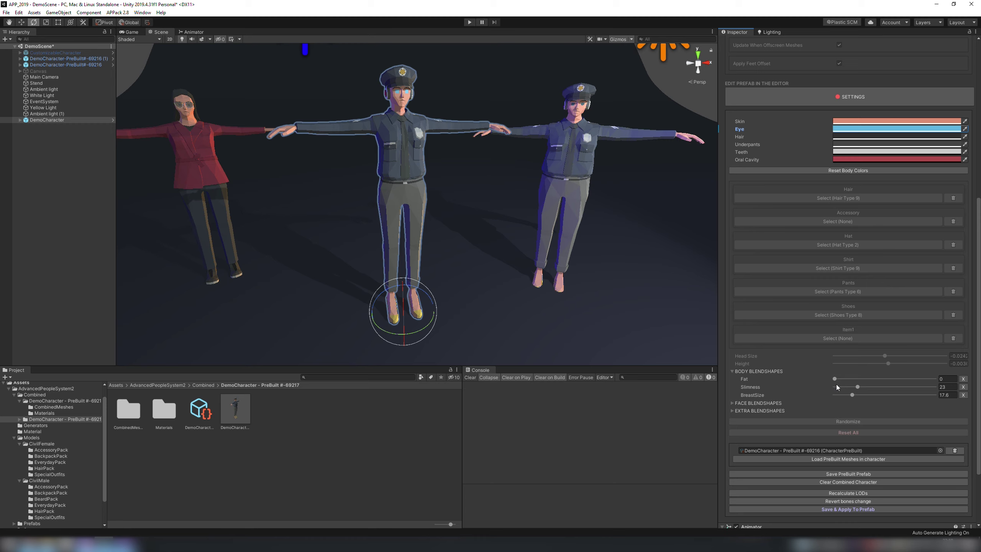
# - Set DemoCharacter's Fat blendshape to 75.5 and Slimness to 72
pyautogui.write('100')
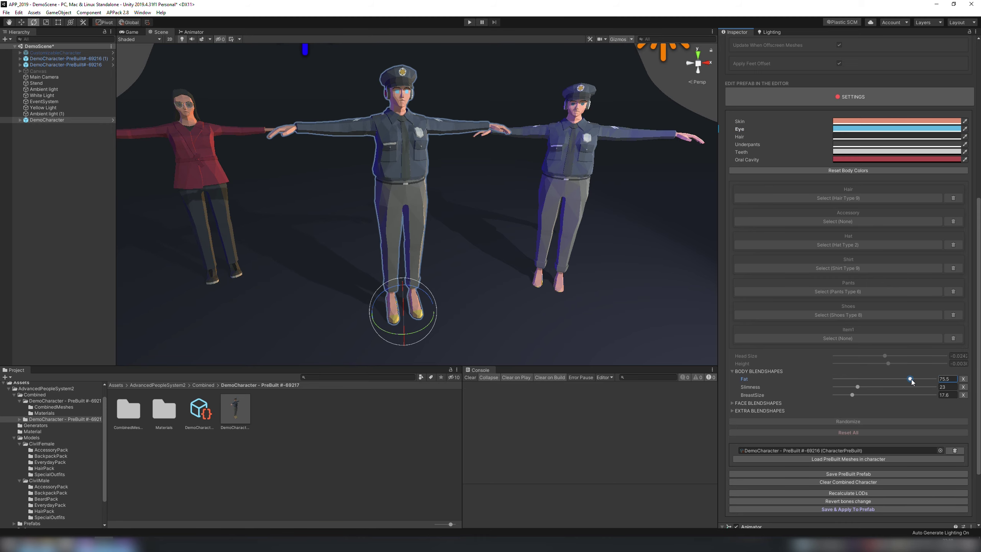
pyautogui.moveTo(871, 387); pyautogui.dragTo(906, 387)
pyautogui.moveTo(548, 254); pyautogui.dragTo(541, 241, button='right')
pyautogui.press('s')
pyautogui.scroll(2, 542, 240)
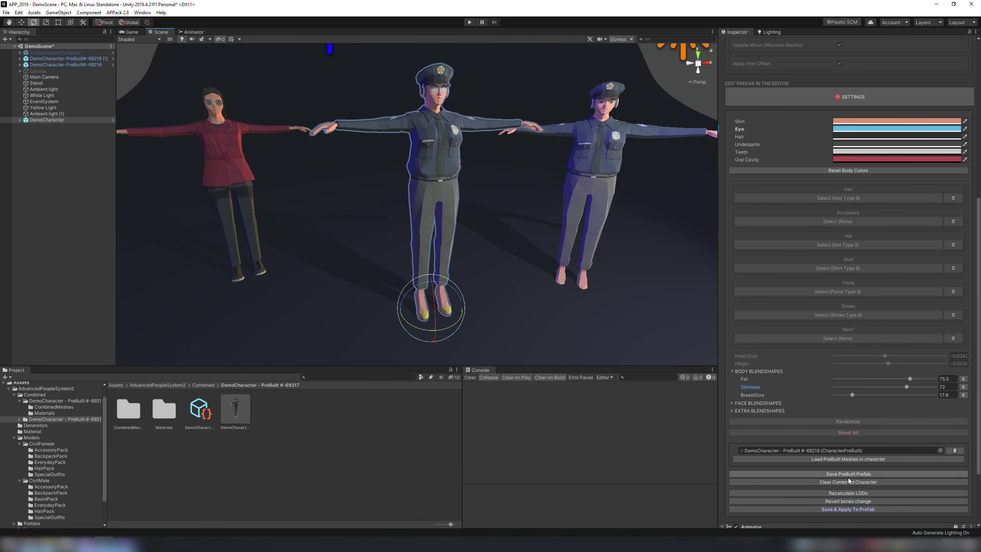
# - Clear the combined meshes from DemoCharacter and reset all of its customization
pyautogui.click(836, 473)
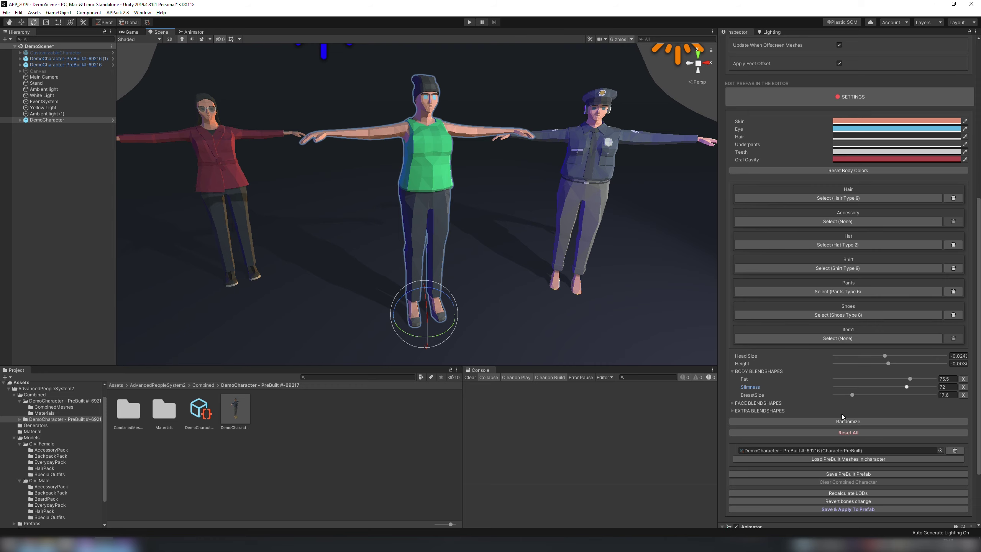
pyautogui.click(842, 432)
pyautogui.keyDown('alt'); pyautogui.moveTo(550, 267); pyautogui.dragTo(521, 250); pyautogui.keyUp('alt')
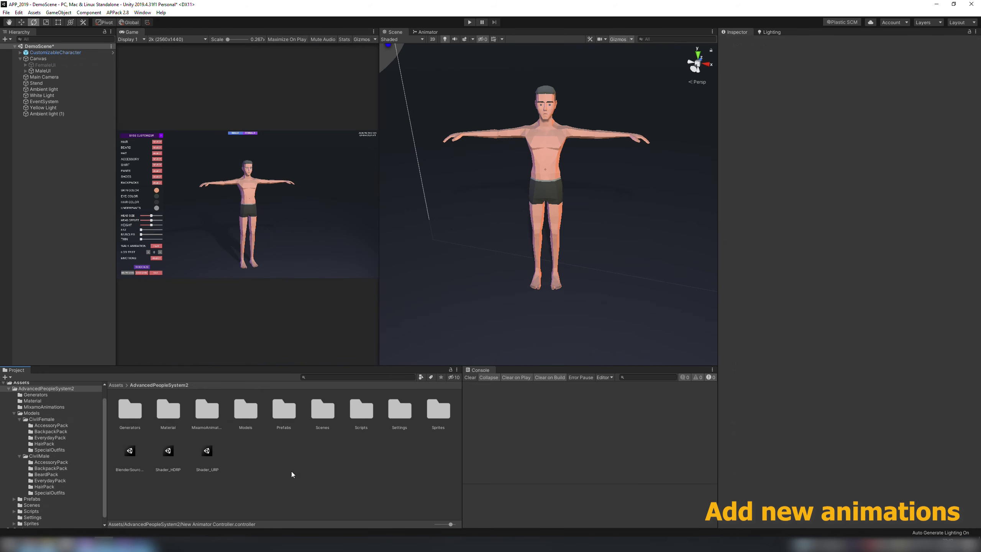
# - Create an Animator Controller named DemoAnimator in the AdvancedPeopleSystem2 folder
pyautogui.rightClick(285, 460)
pyautogui.moveTo(317, 268)
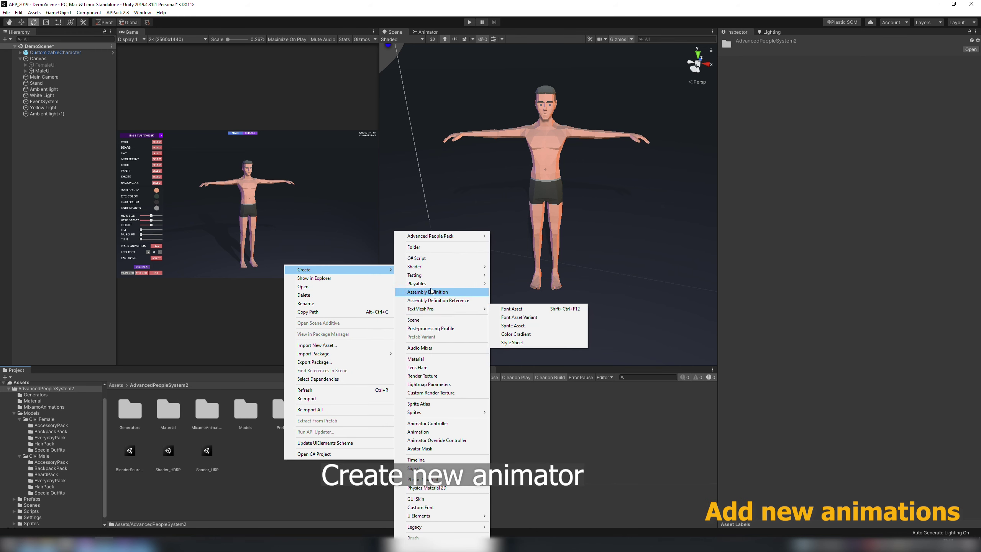
pyautogui.click(427, 423)
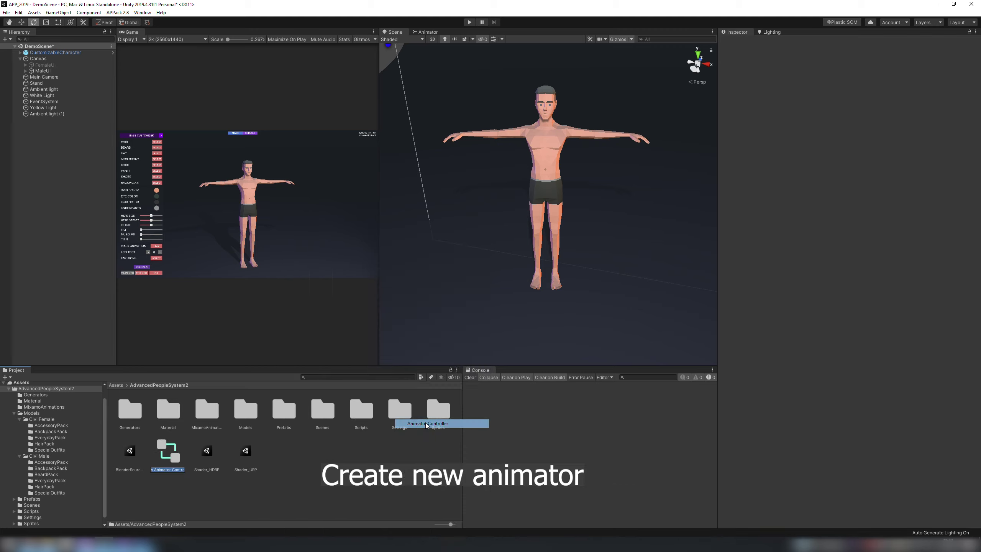
pyautogui.write('Demo')
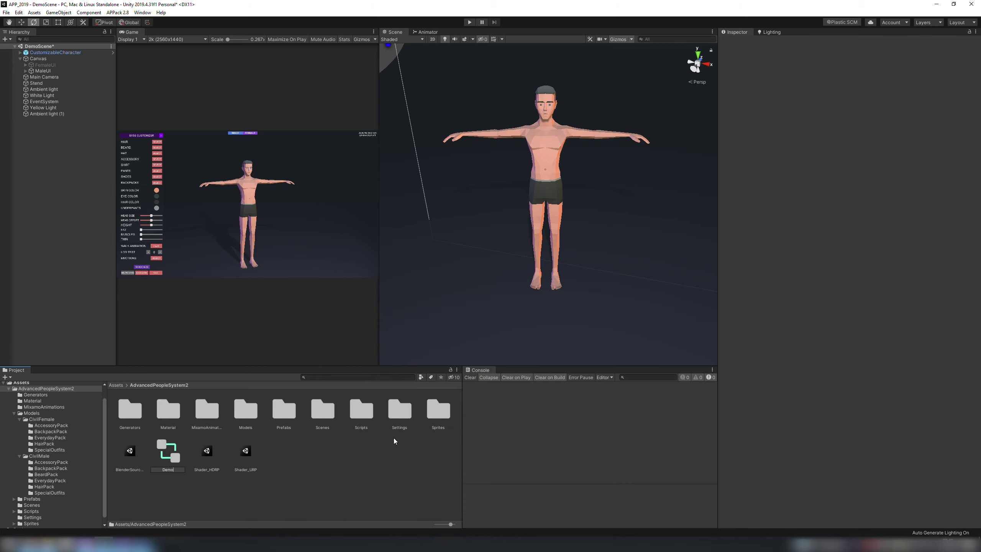
pyautogui.write('Animator')
pyautogui.press('Return')
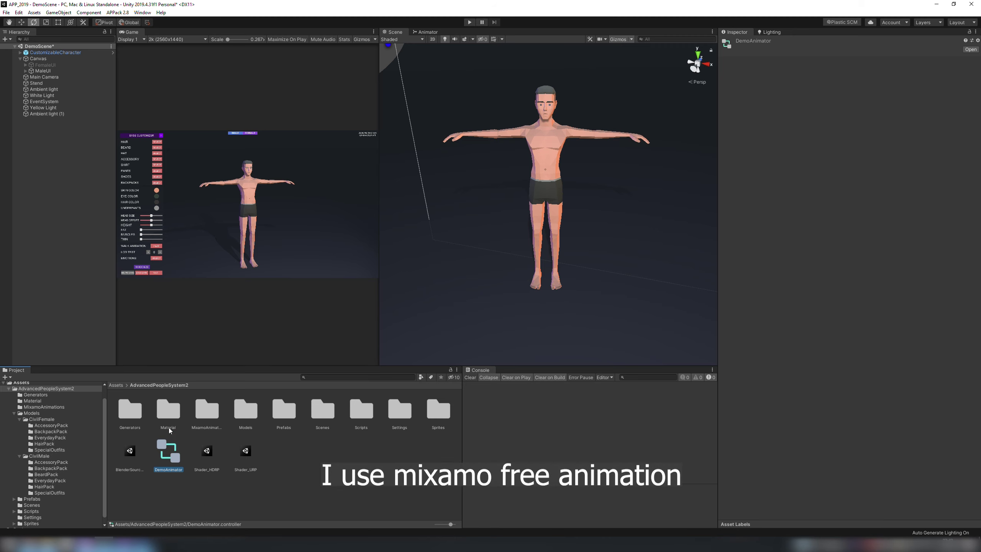
# - Check the rig import settings of all five ybot animation models in the MixamoAnimations folder
pyautogui.doubleClick(204, 413)
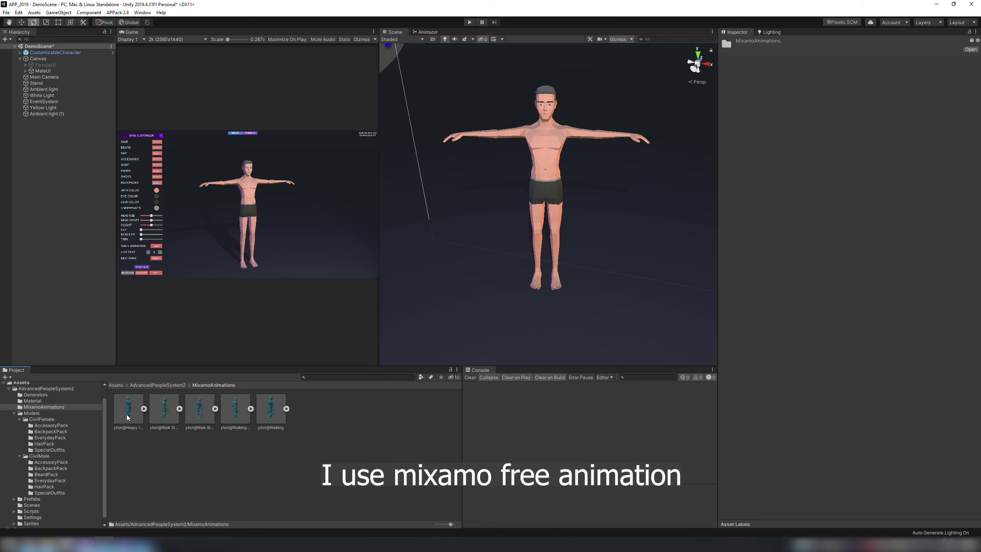
pyautogui.click(128, 410)
pyautogui.keyDown('shift'); pyautogui.click(271, 410); pyautogui.keyUp('shift')
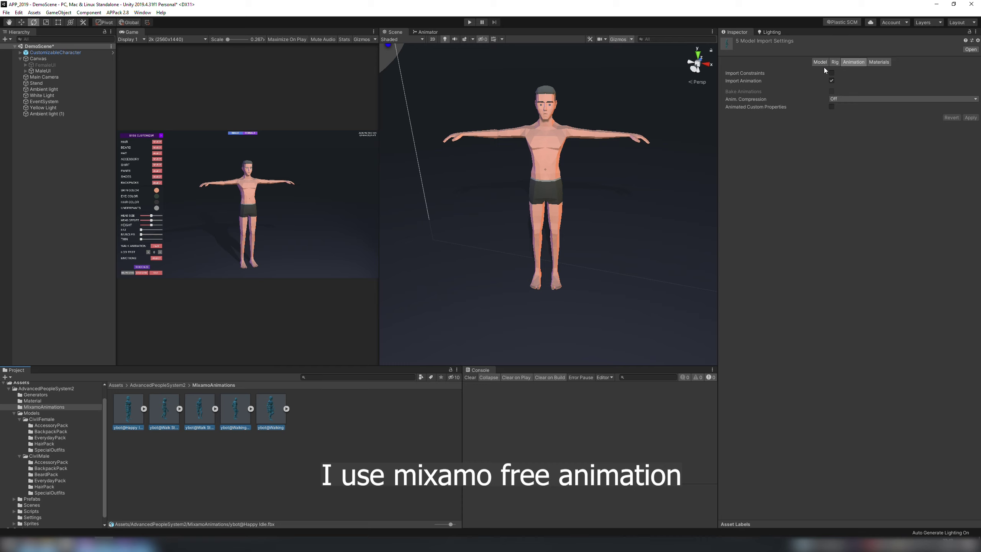
pyautogui.click(834, 62)
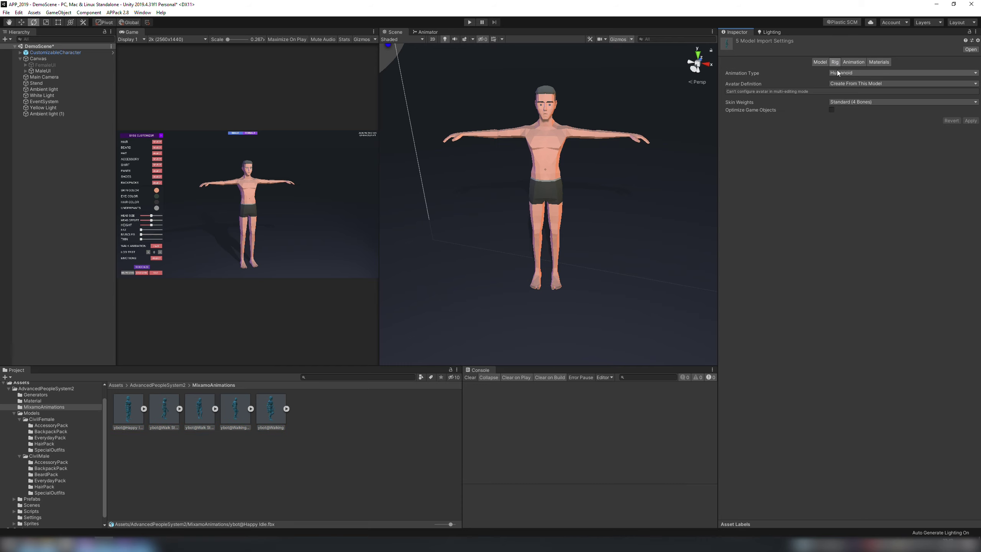
# - Open the DemoAnimator controller from the AdvancedPeopleSystem2 folder and add a float parameter named Direction
pyautogui.click(166, 385)
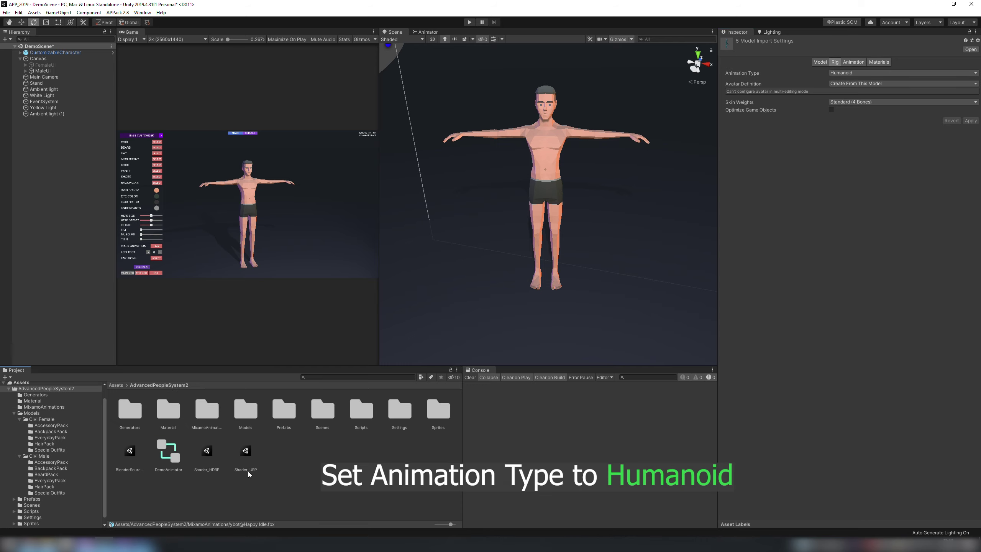
pyautogui.click(288, 472)
pyautogui.doubleClick(172, 449)
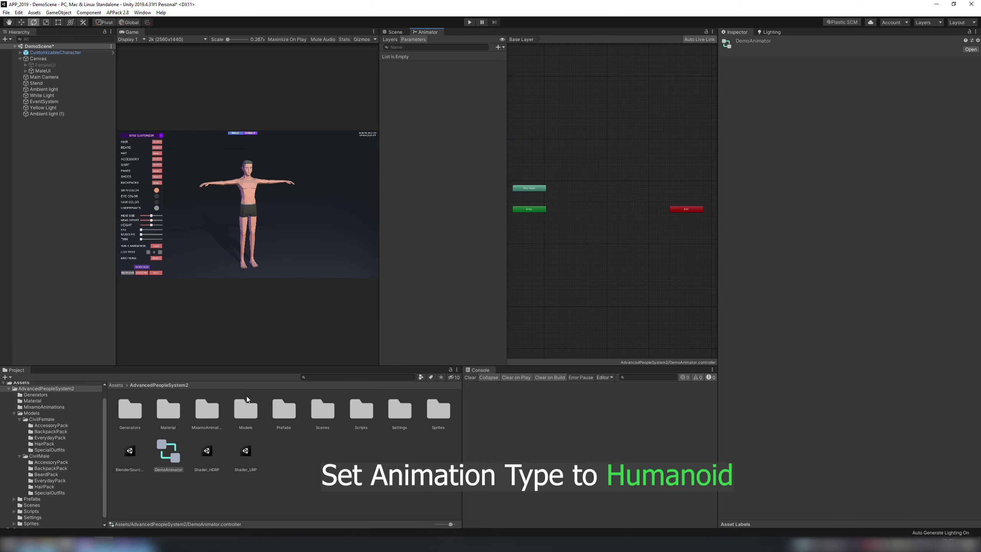
pyautogui.click(498, 47)
pyautogui.click(511, 57)
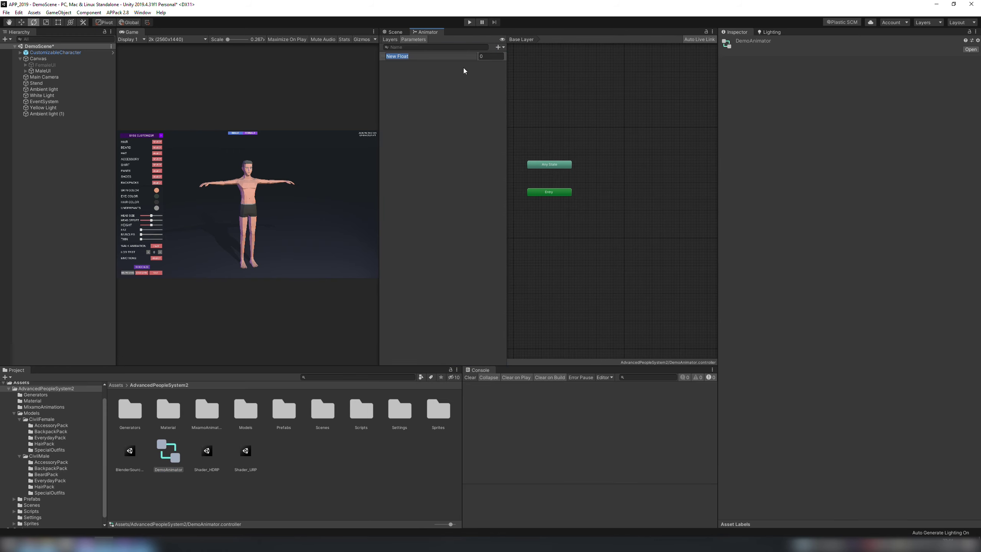
pyautogui.write('Direction')
pyautogui.press('Return')
# - Add a second float parameter named Strafe to DemoAnimator
pyautogui.click(498, 47)
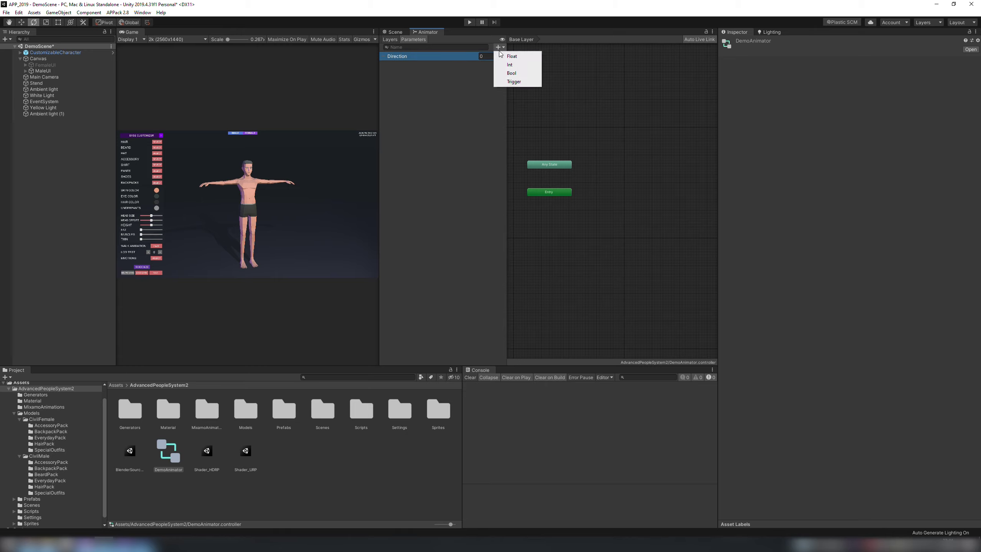
pyautogui.click(502, 57)
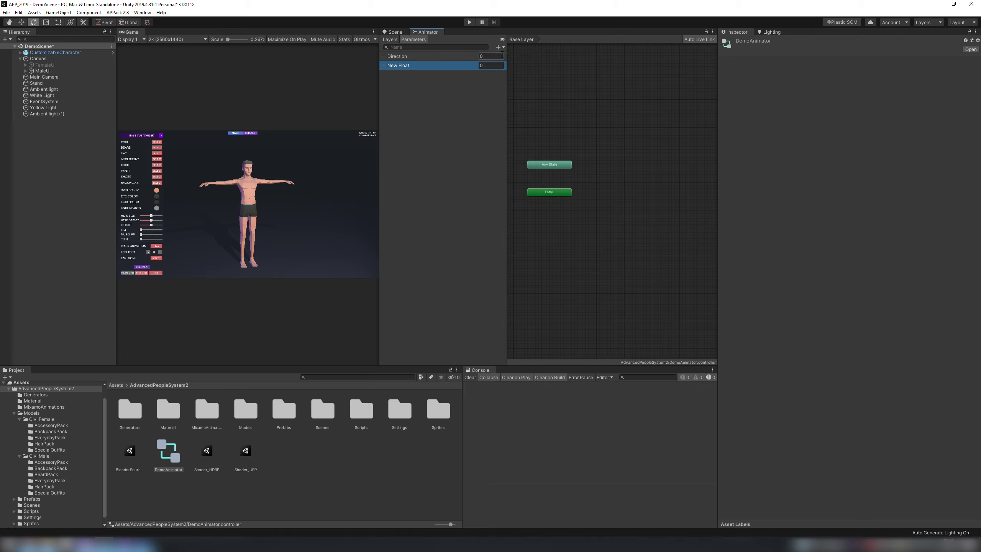
pyautogui.doubleClick(401, 66)
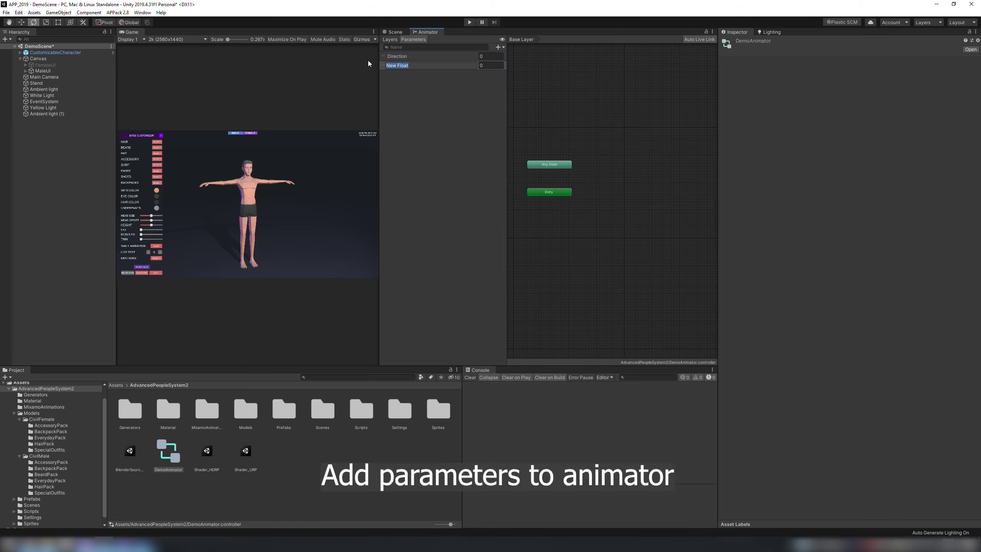
pyautogui.write('Strafe')
pyautogui.press('Return')
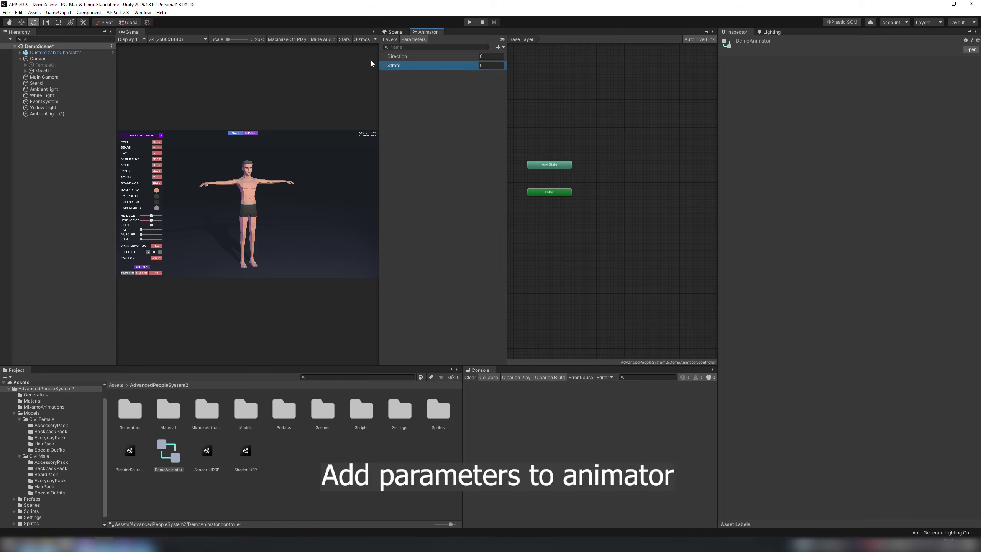
# - Create a state from a new blend tree in DemoAnimator's Base Layer, place it beside the Entry node and open its blend tree graph
pyautogui.click(648, 156)
pyautogui.rightClick(625, 171)
pyautogui.moveTo(646, 176)
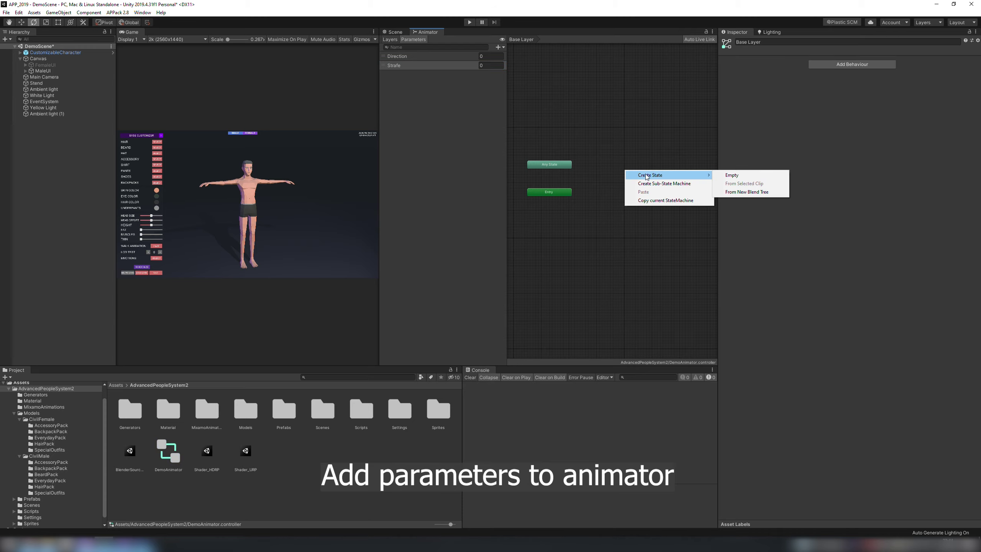
pyautogui.click(739, 191)
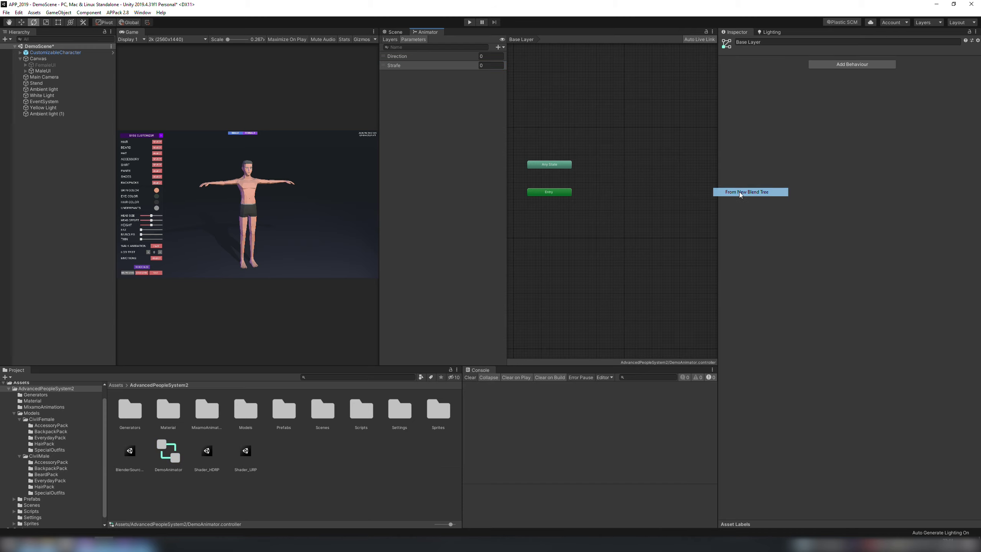
pyautogui.moveTo(651, 178); pyautogui.dragTo(622, 193)
pyautogui.doubleClick(620, 193)
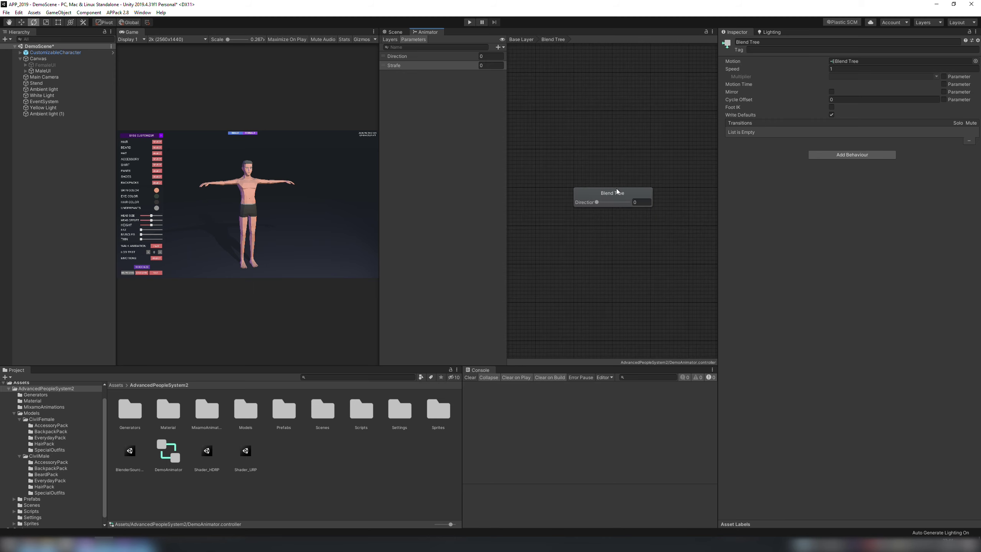